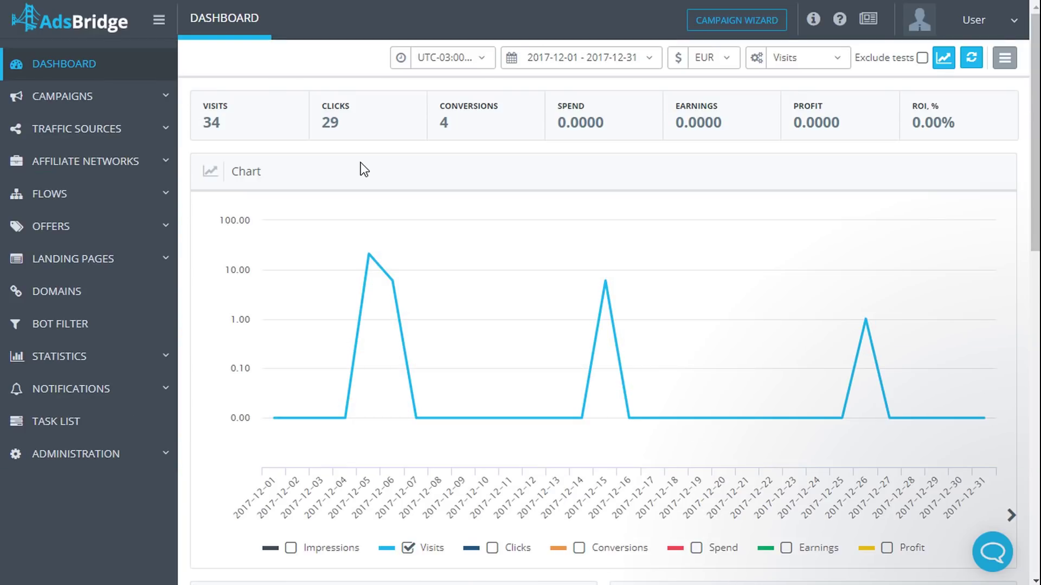
Step: Expand the OFFERS menu in the left sidebar
left_click(65, 230)
Step: Open Manage offers, then collapse and re-expand the Default offers folder
left_click(87, 285)
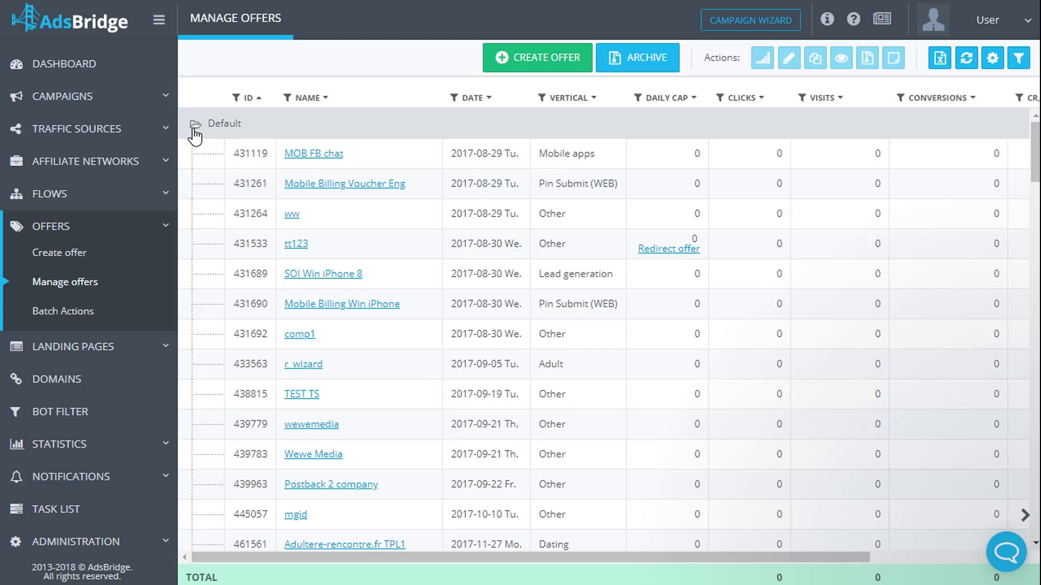
left_click(195, 125)
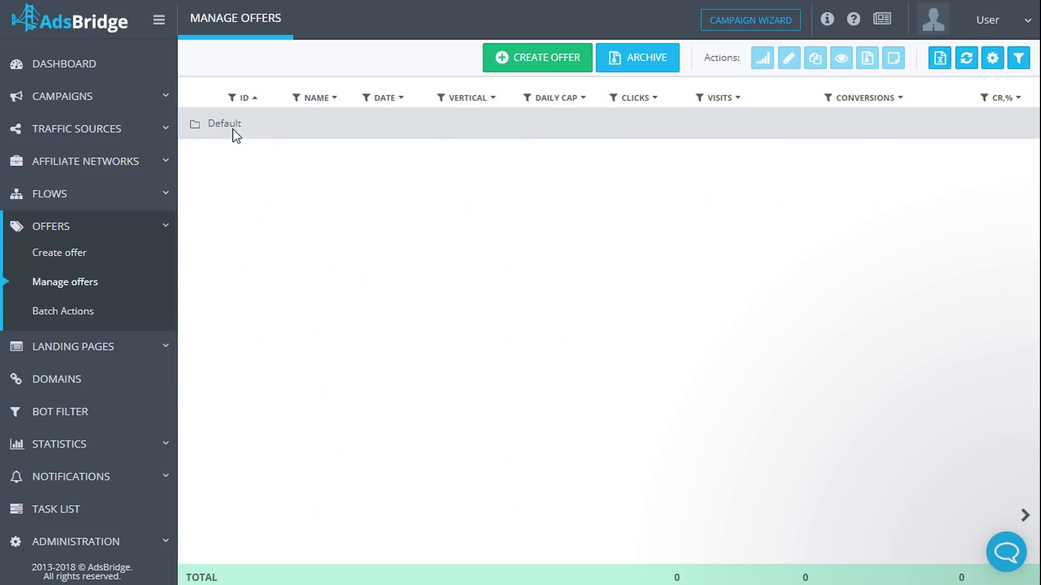
left_click(194, 128)
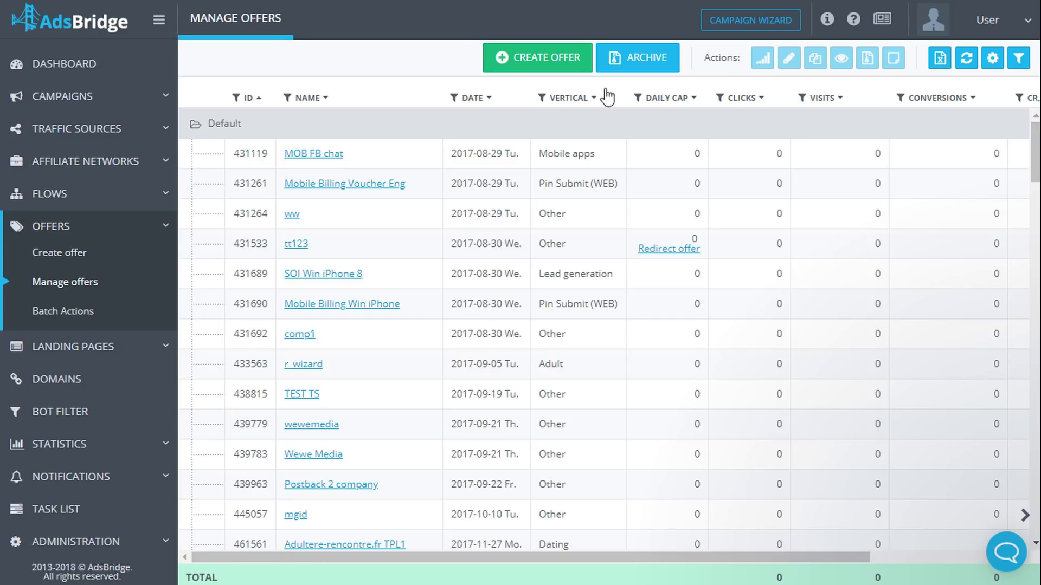
left_click(423, 152)
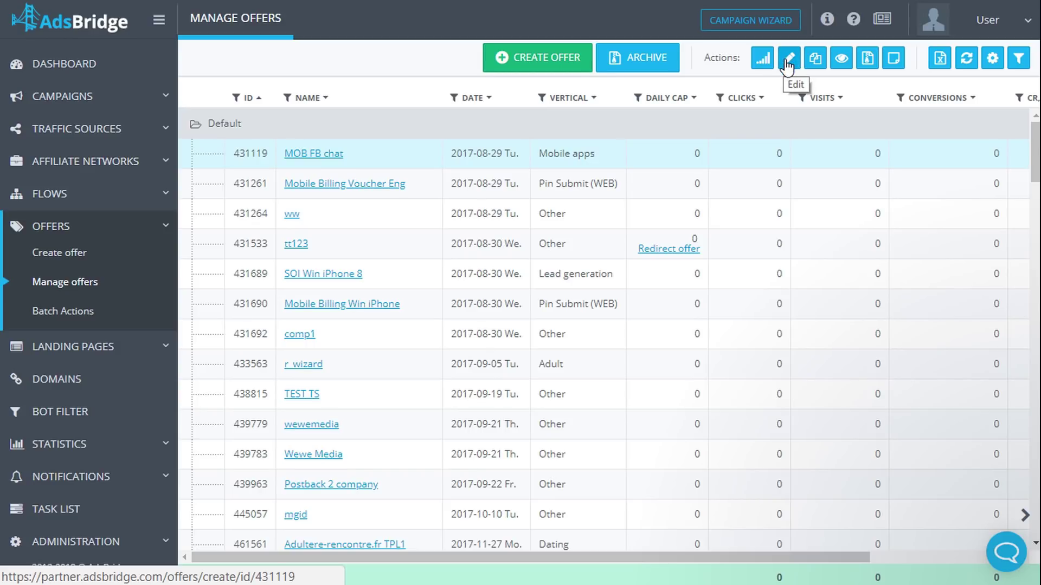
left_click(820, 63)
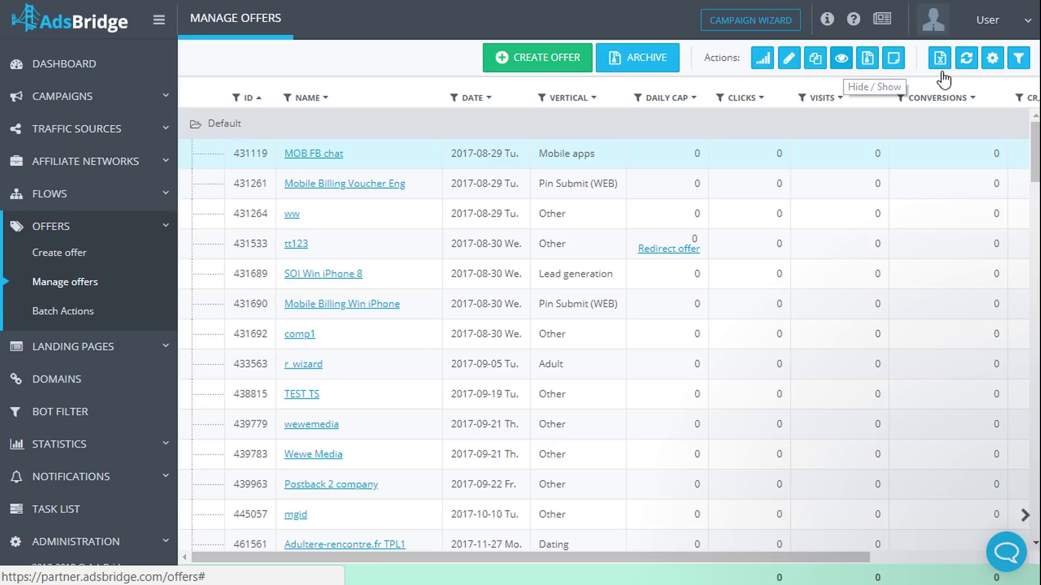
left_click(1020, 60)
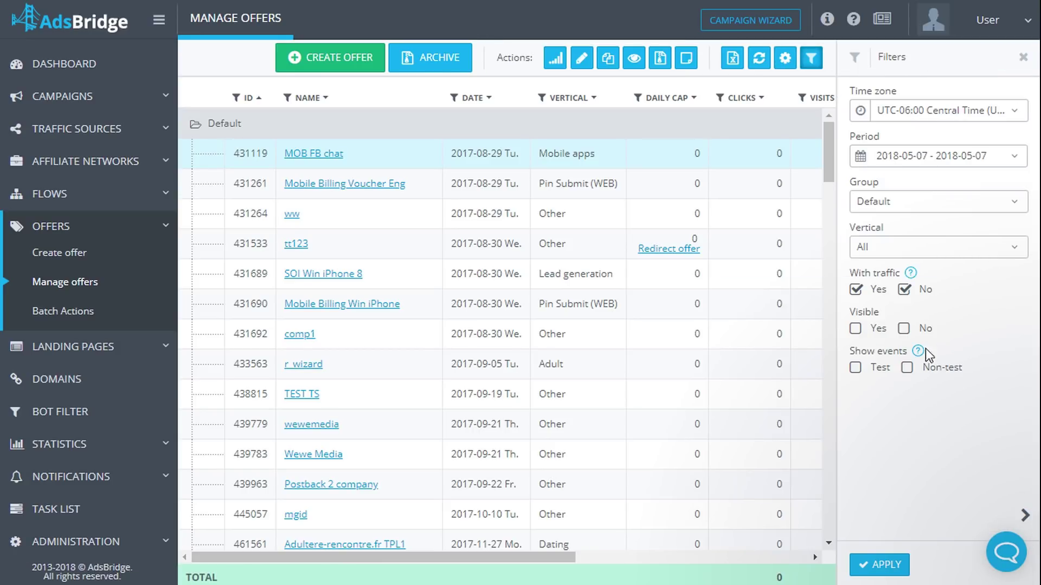
mouse_move(919, 352)
left_click(905, 329)
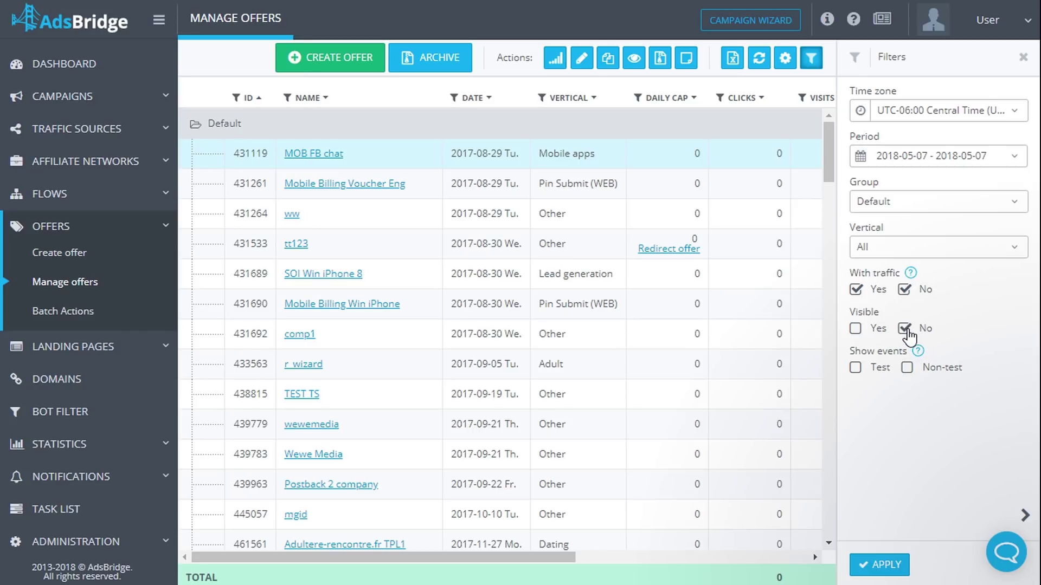
left_click(1023, 57)
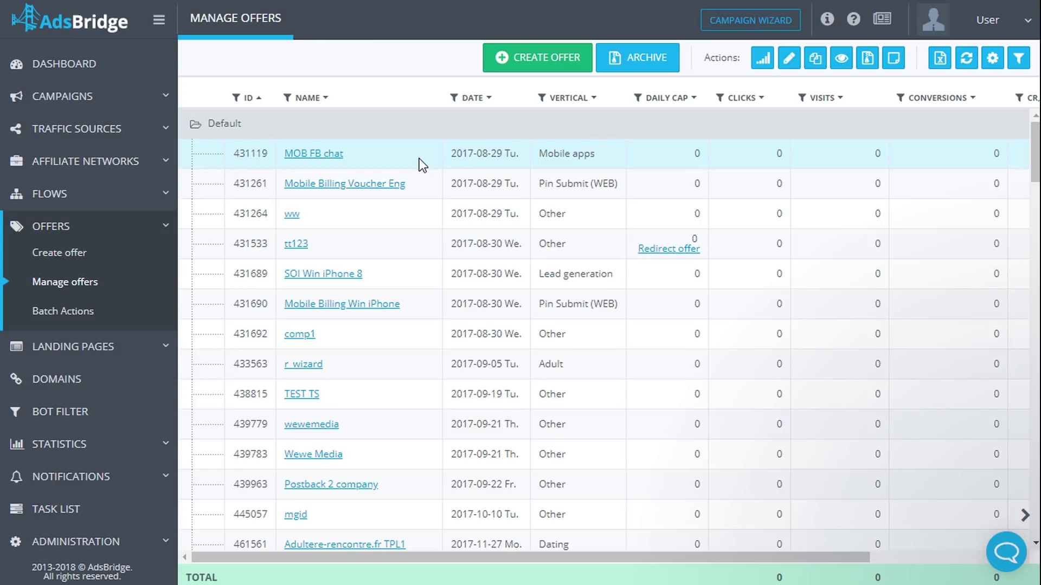
Step: Try archiving MOB FB chat, dismiss the refusal, then request archiving of offer 445057 mgid
left_click(866, 58)
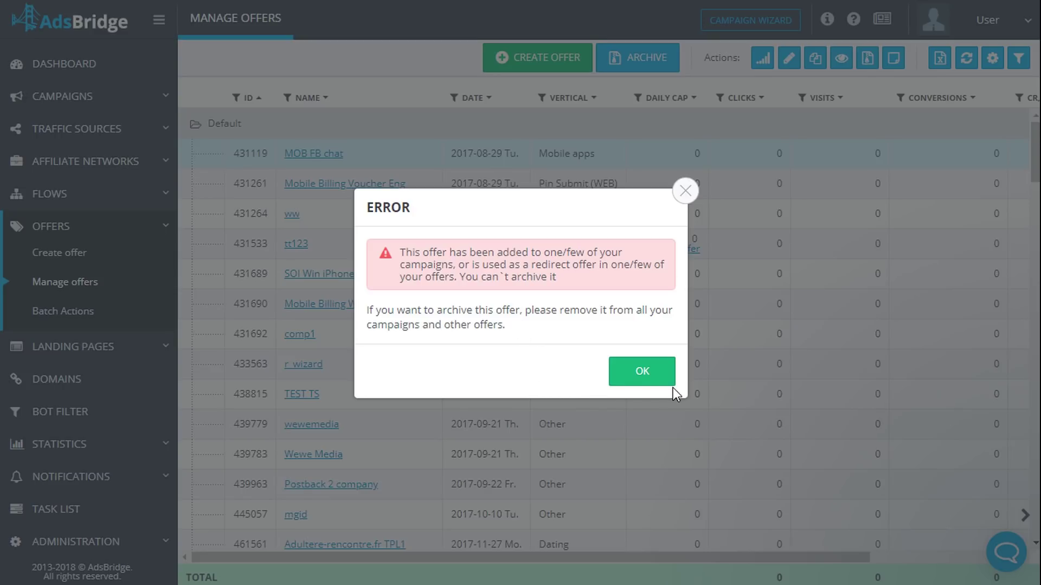
left_click(649, 370)
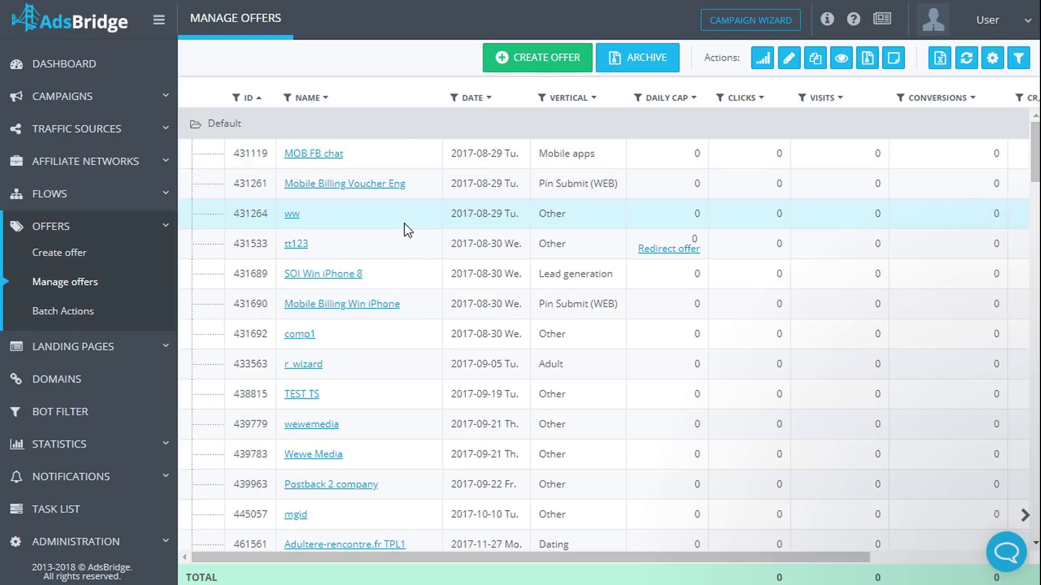
left_click(866, 58)
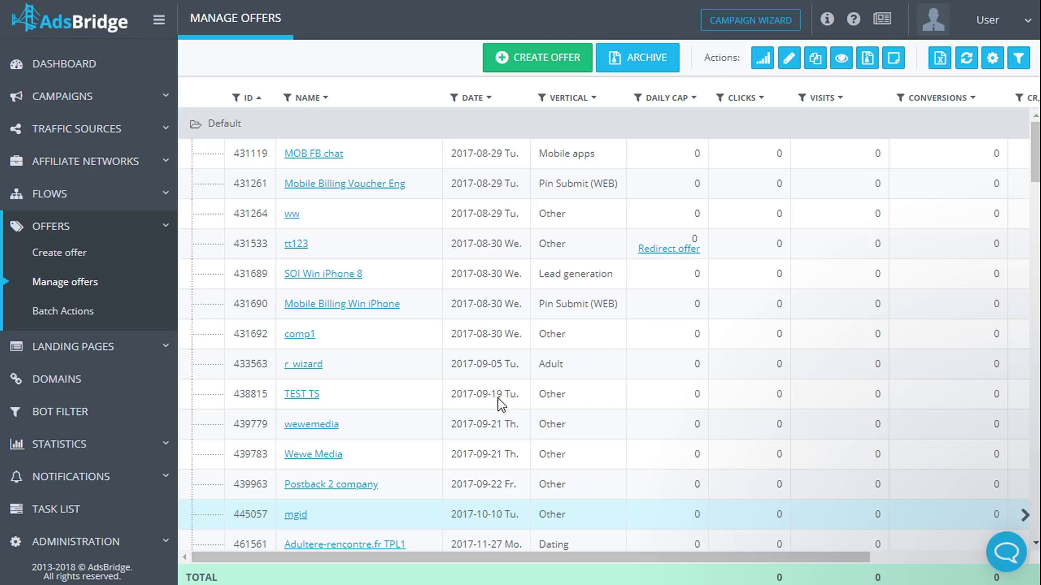
left_click(867, 58)
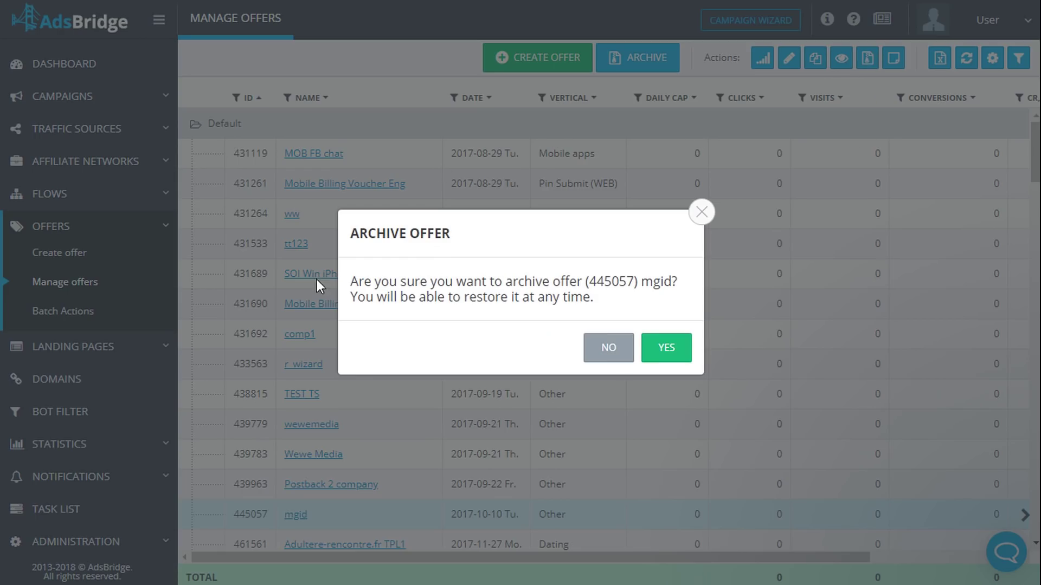
Step: Archive offer 445057 mgid, restore it from the Archive, then select MOB FB chat
left_click(645, 347)
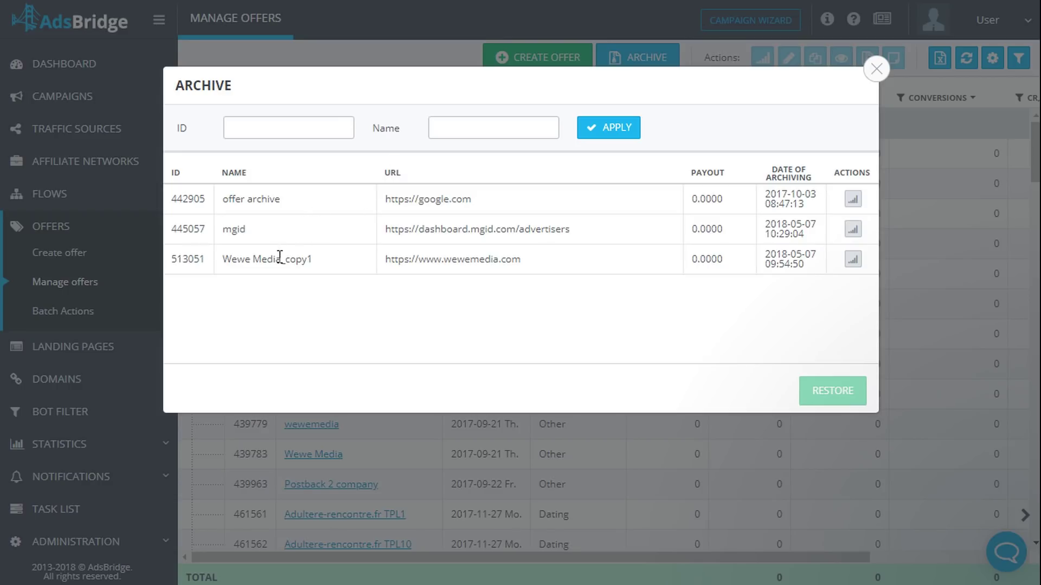
left_click(284, 230)
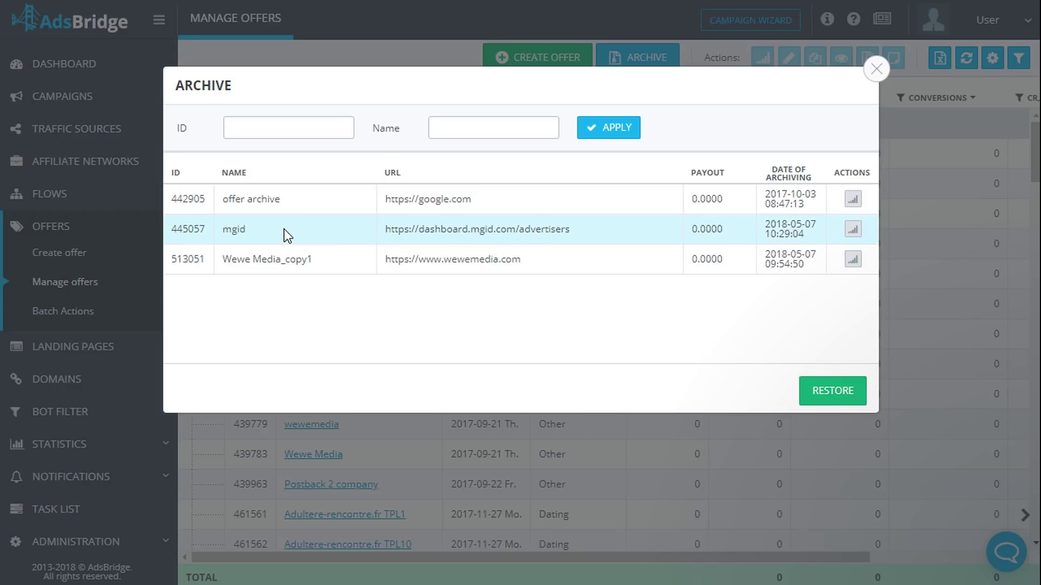
left_click(830, 393)
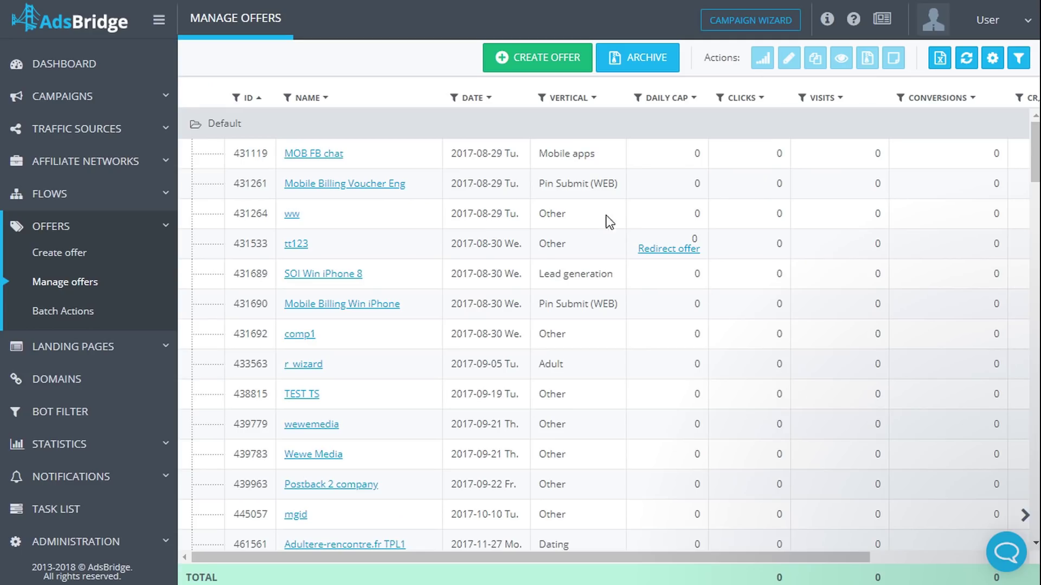
left_click(427, 159)
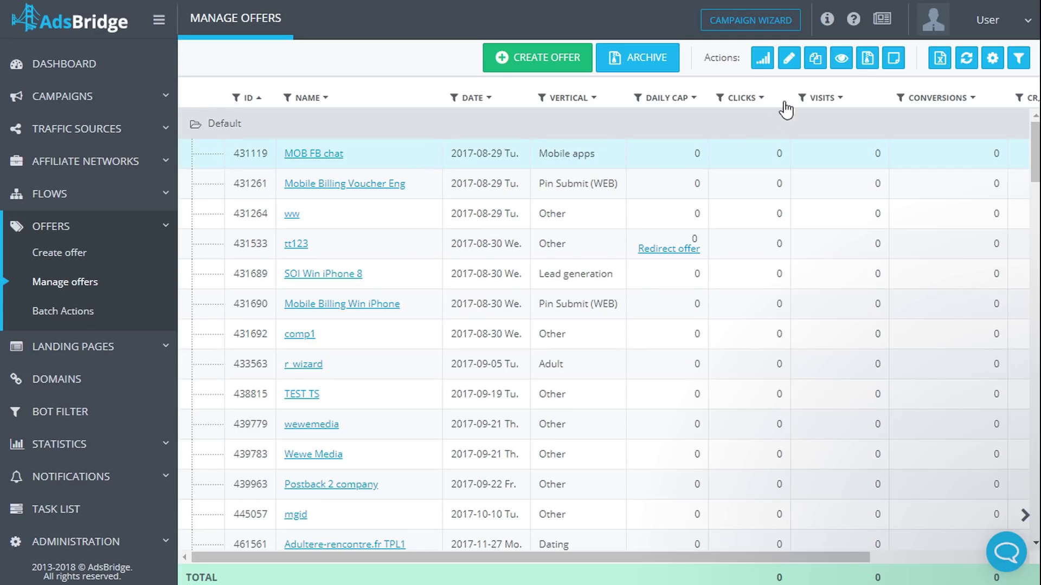
Step: Add the note 'NOTE' to offer 431119 MOB FB chat and refresh the offers list
left_click(895, 59)
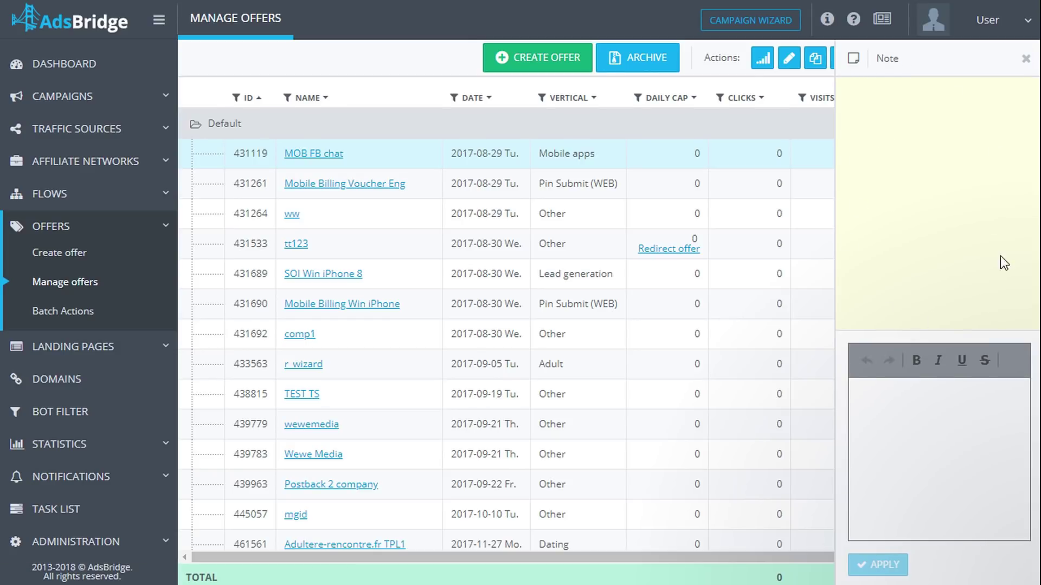
left_click(868, 401)
type("NOTE")
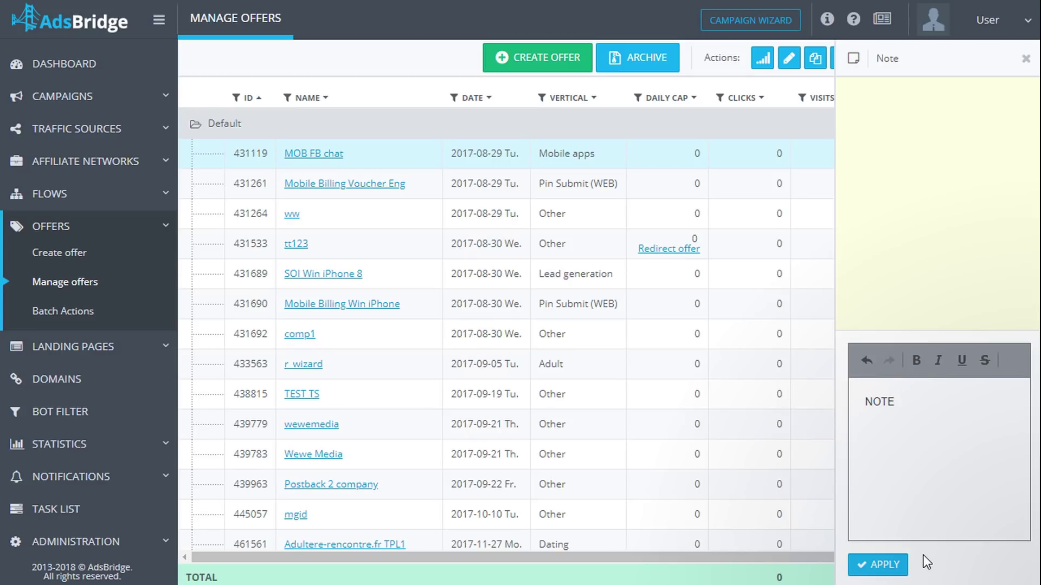
left_click(887, 565)
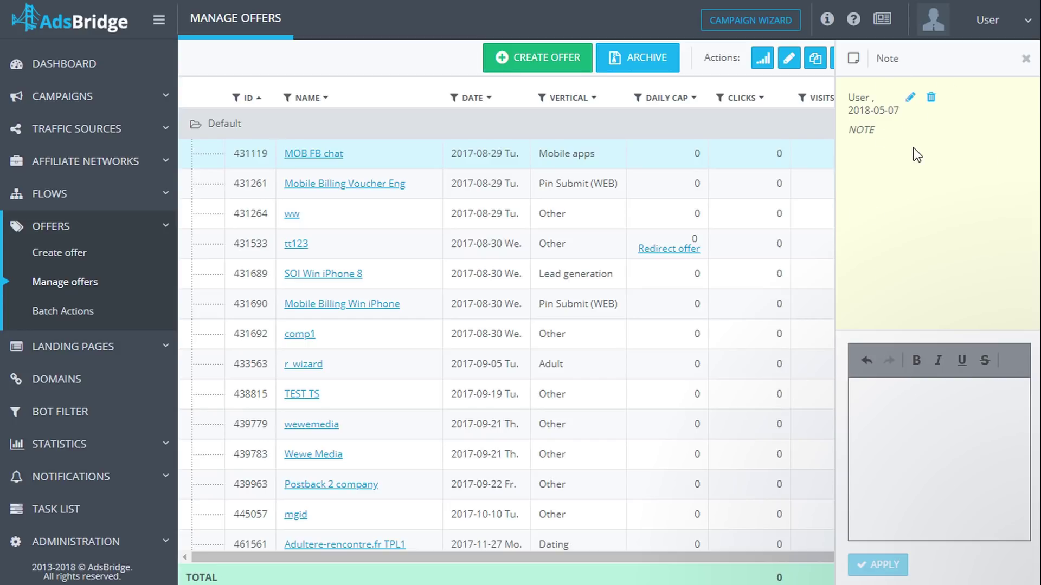
left_click(1024, 59)
left_click(973, 58)
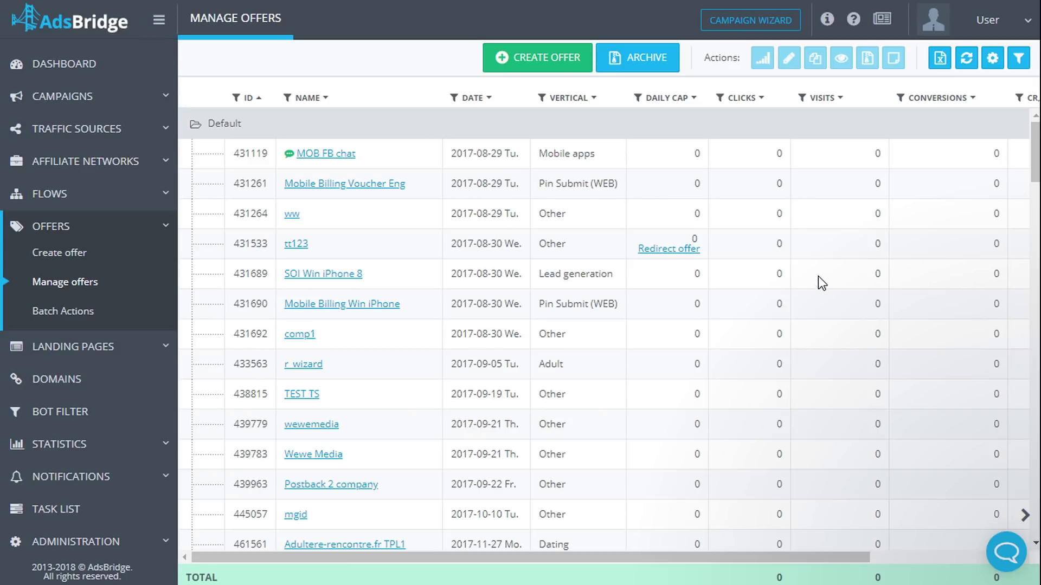
Step: Export the offers table and switch the table's data currency to GBP
left_click(941, 61)
left_click(992, 59)
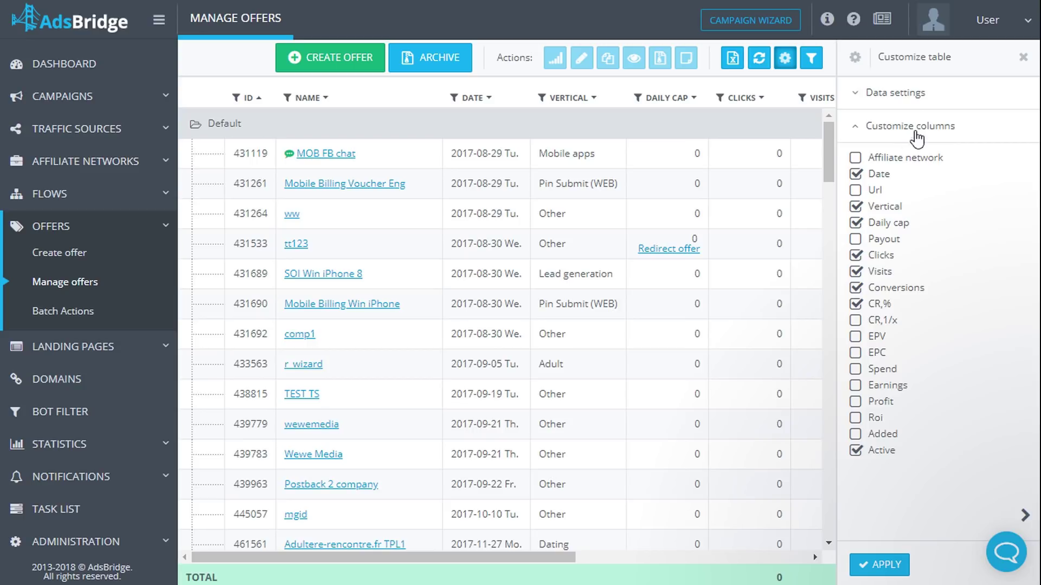
left_click(919, 101)
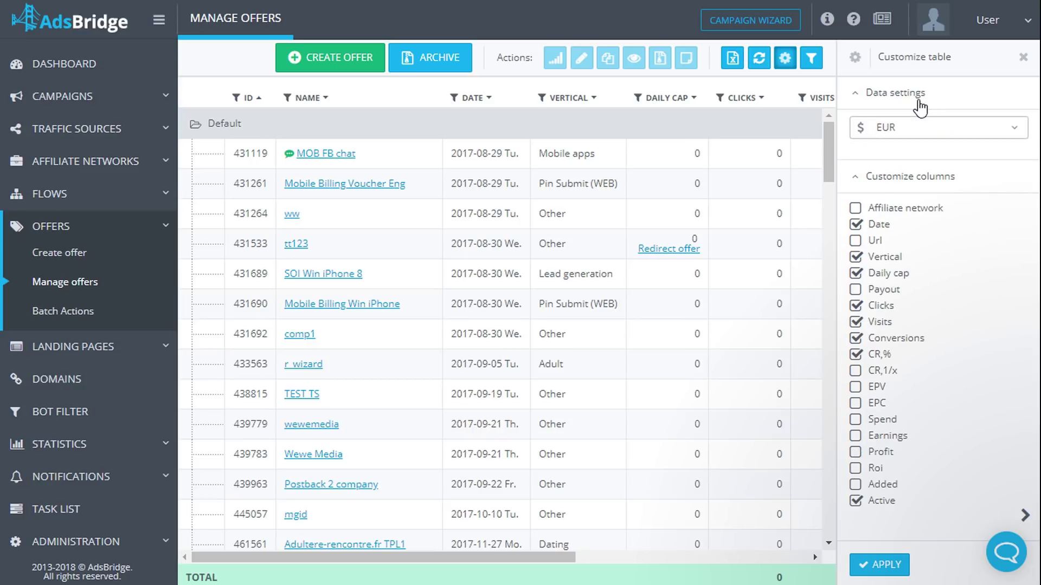
left_click(895, 130)
left_click(883, 218)
left_click(816, 57)
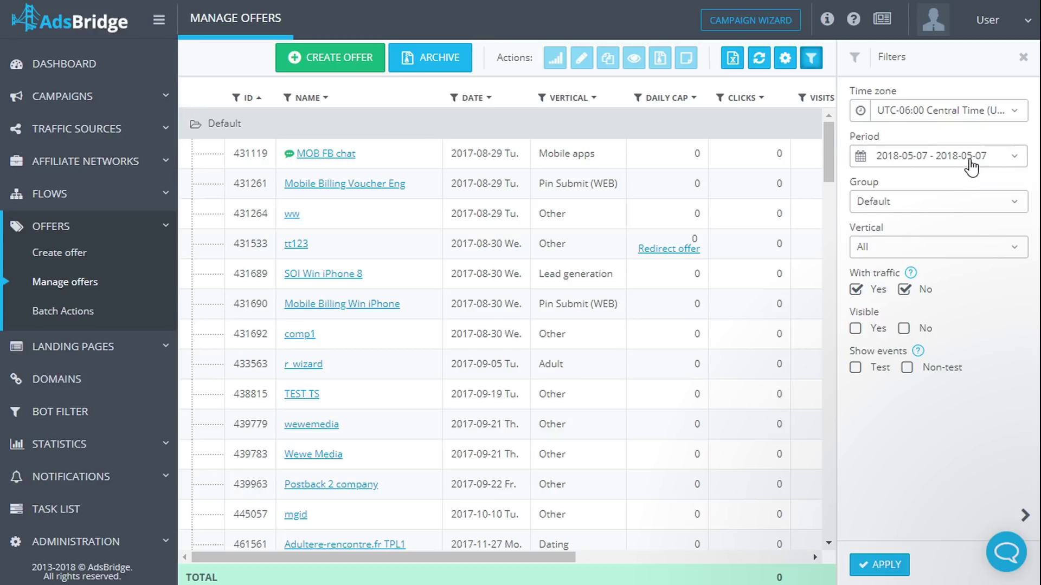
Step: Apply filters: UTC-07:00 Mountain Time, Last 7 days, Default group, vertical All, Visible Yes
left_click(909, 114)
scroll(915, 175, "up", 1)
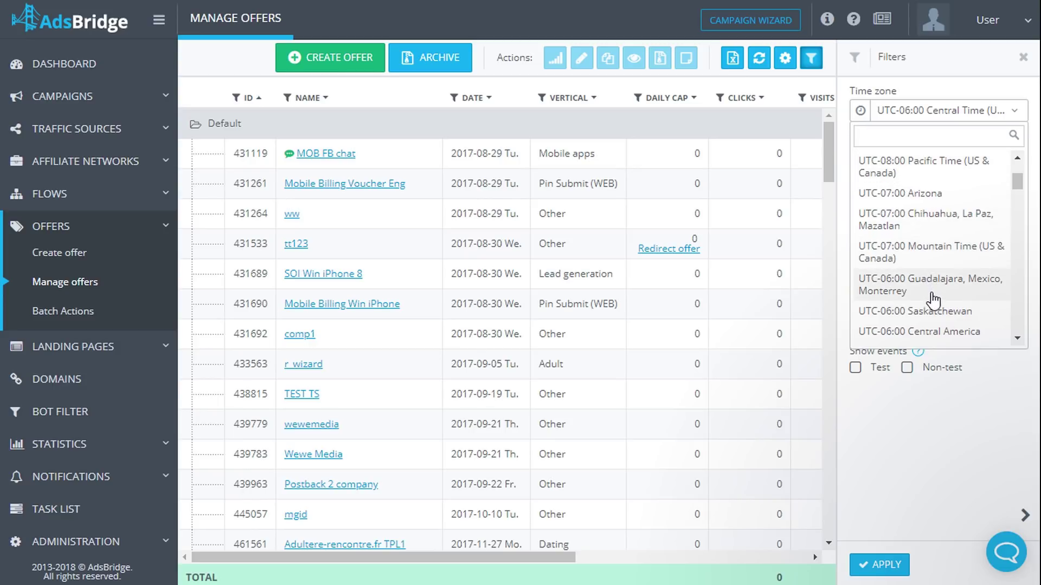
left_click(929, 254)
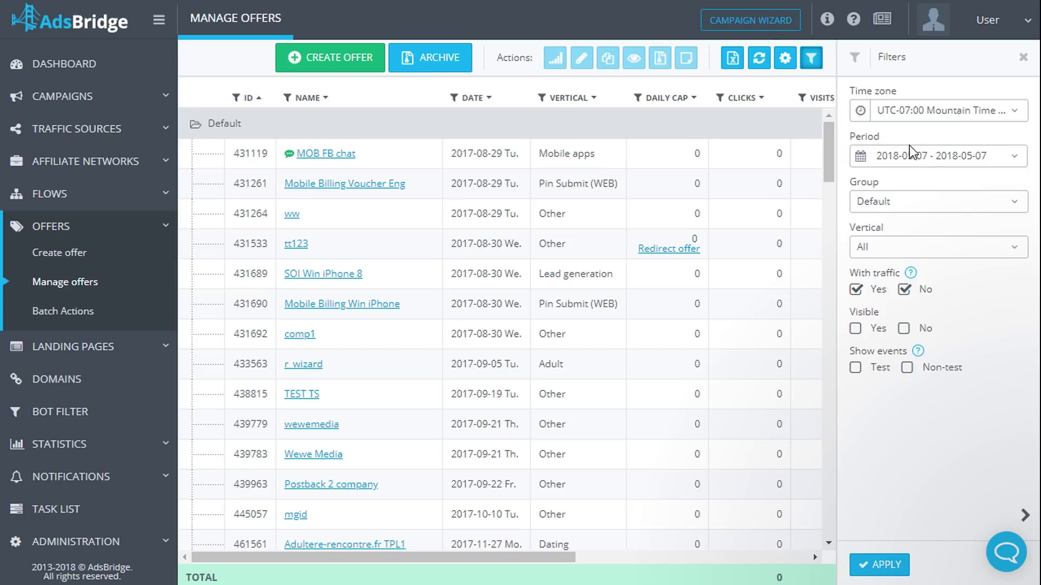
left_click(925, 156)
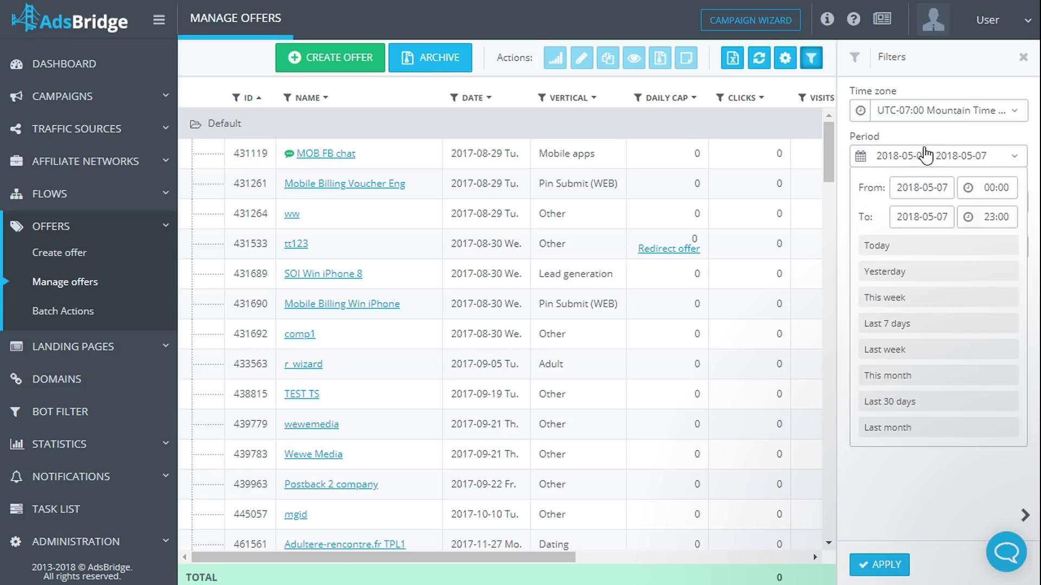
left_click(925, 327)
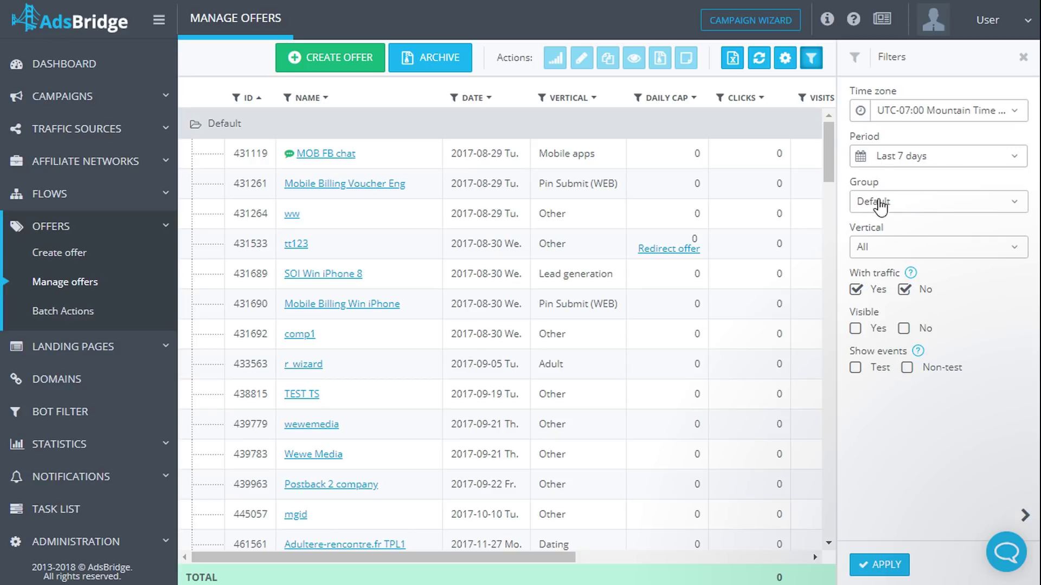
left_click(932, 207)
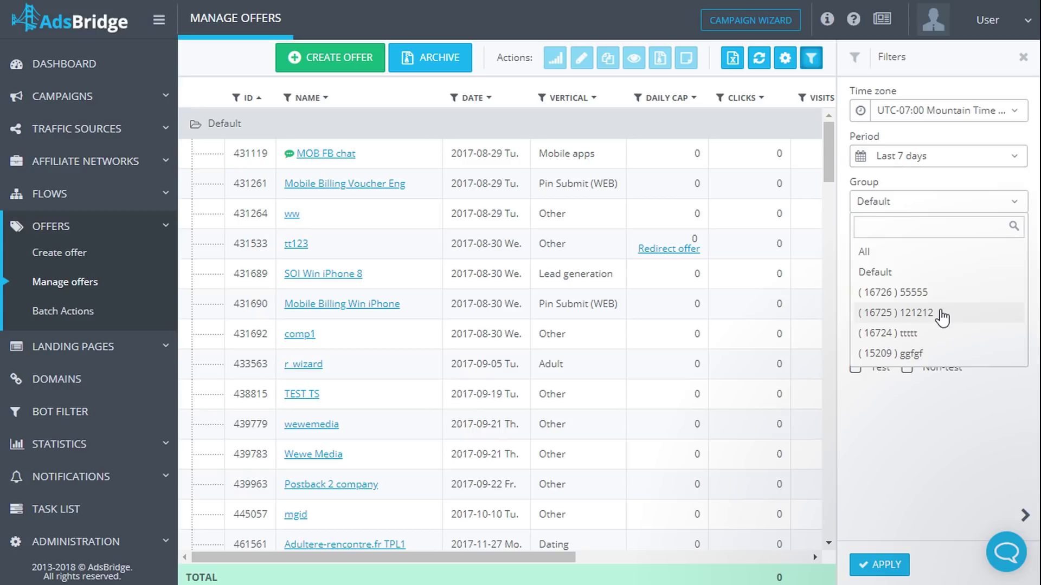
left_click(934, 210)
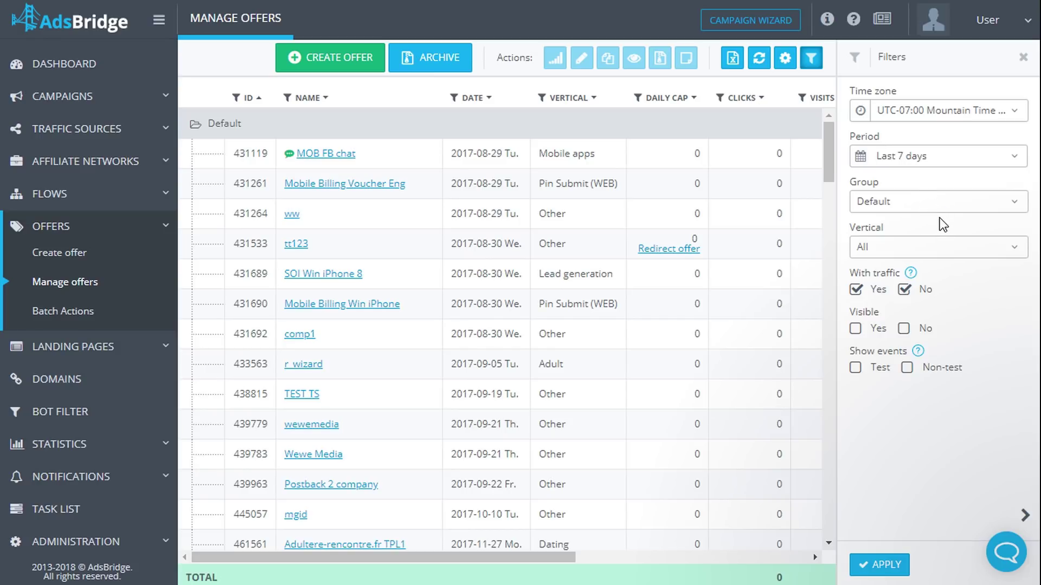
left_click(907, 255)
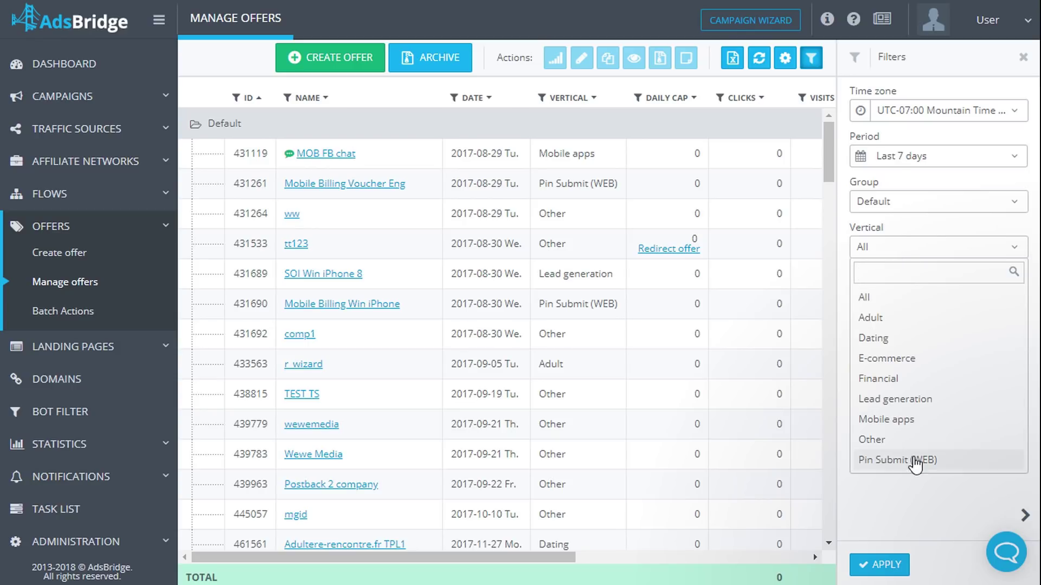
left_click(907, 253)
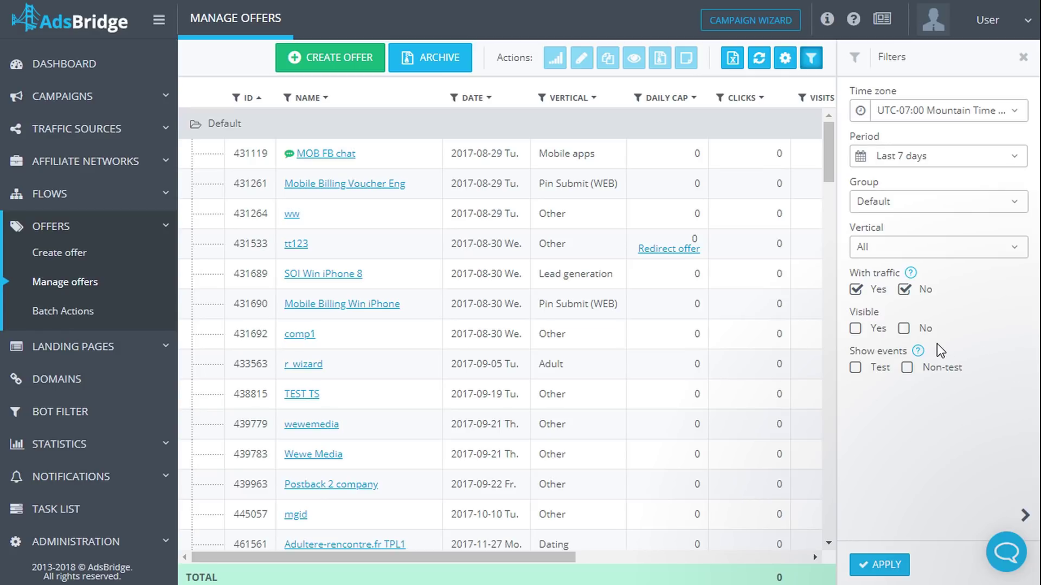
left_click(856, 329)
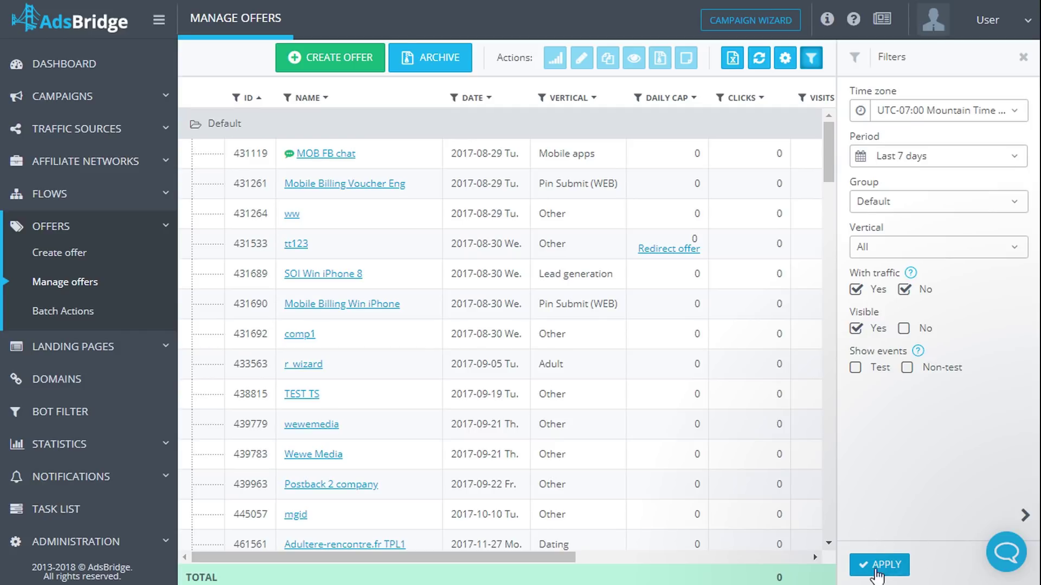
left_click(894, 570)
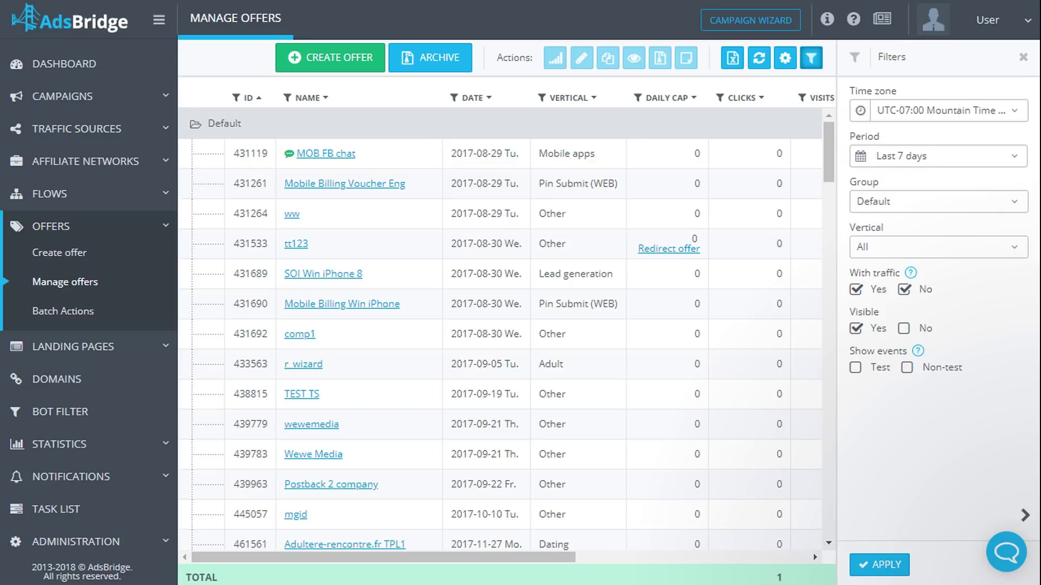
Step: Filter the ID column to offer 445057 only, then reset that ID filter
left_click(1024, 60)
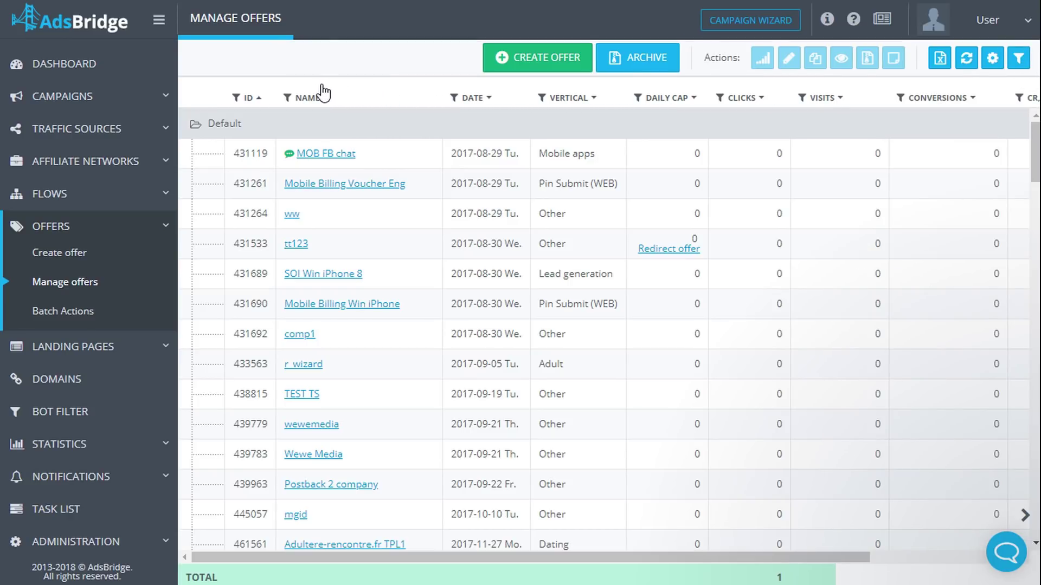
left_click(237, 99)
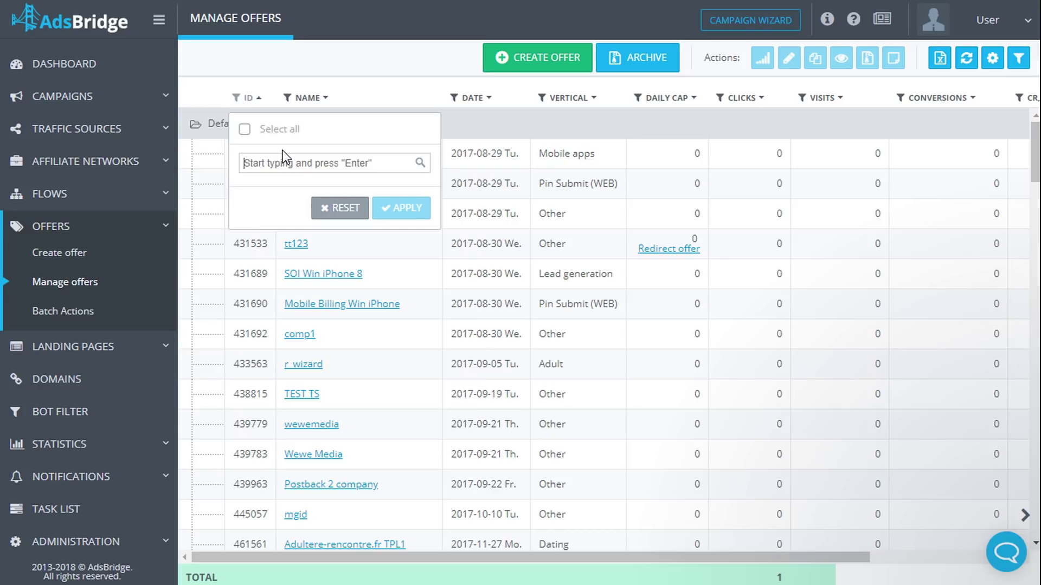
type("445057")
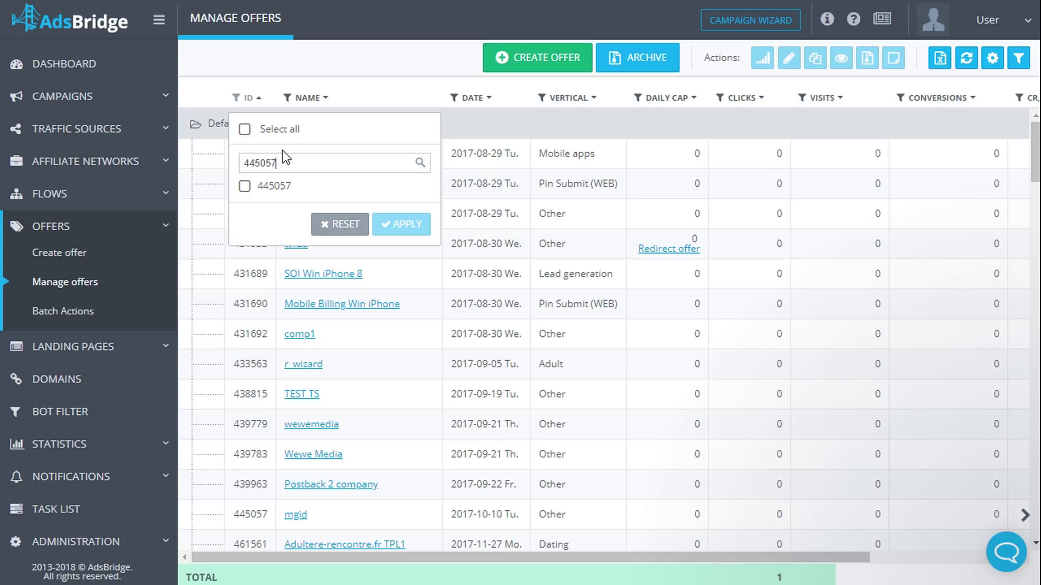
left_click(258, 191)
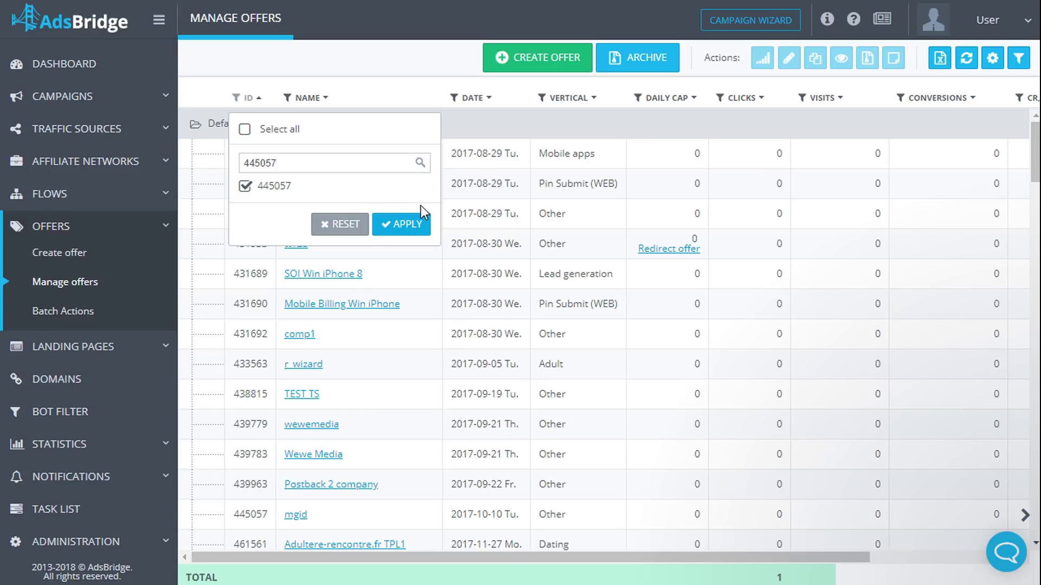
left_click(402, 224)
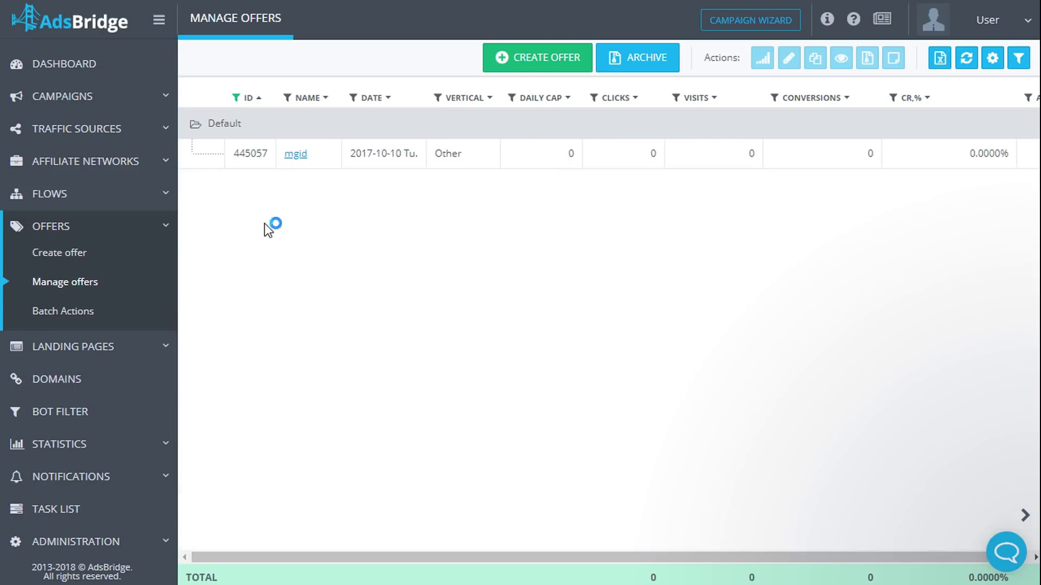
left_click(236, 98)
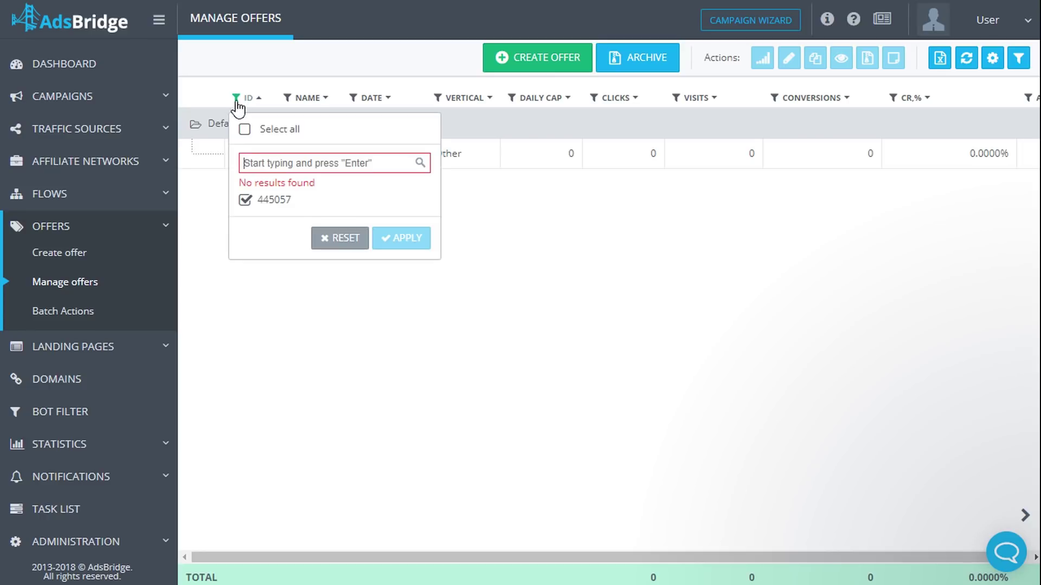
left_click(318, 233)
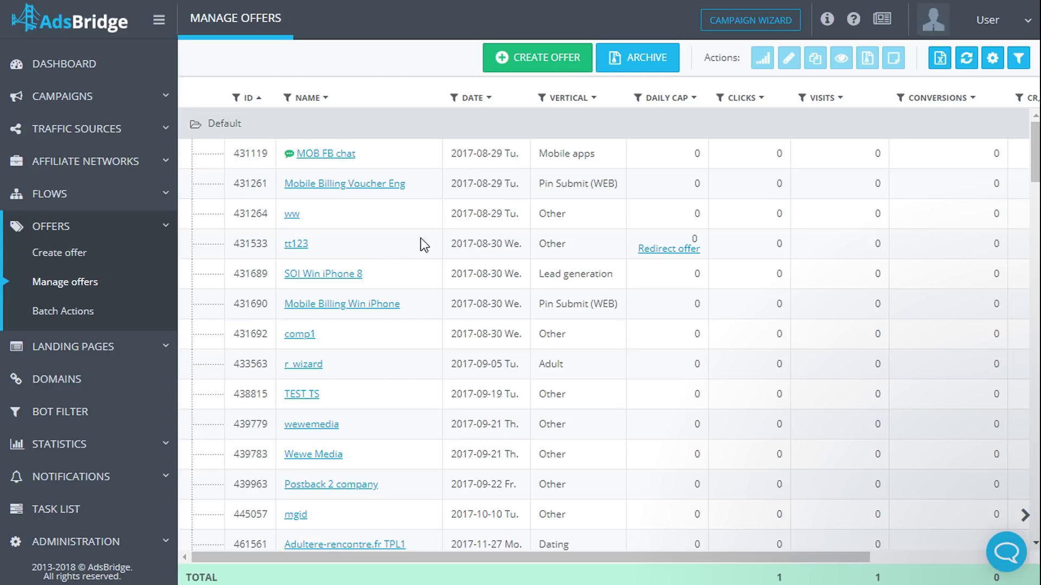
Step: Check the CLICKS filter conditions without applying, then sort offers by ID descending
left_click(722, 98)
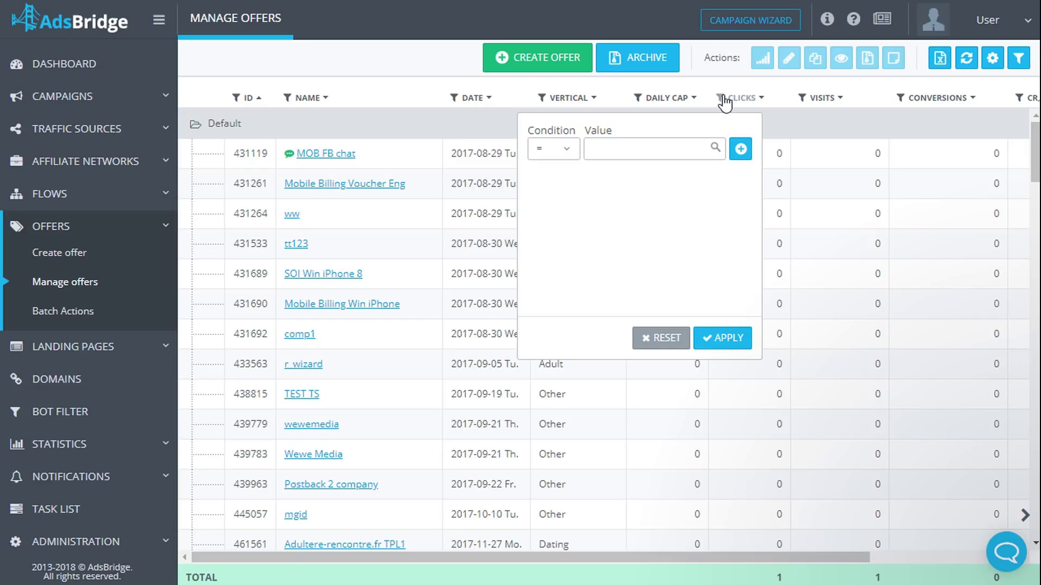
left_click(564, 154)
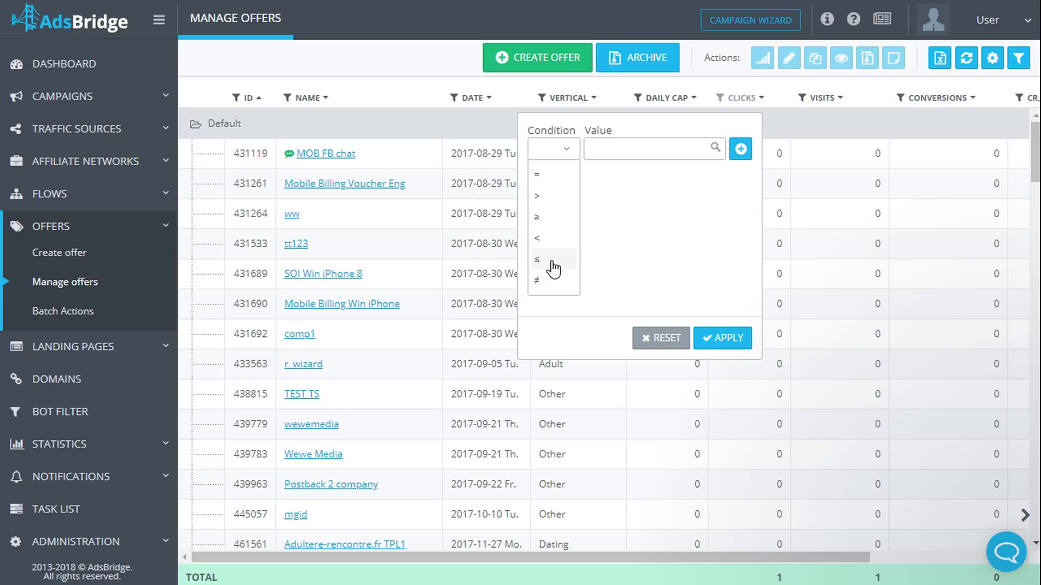
left_click(513, 106)
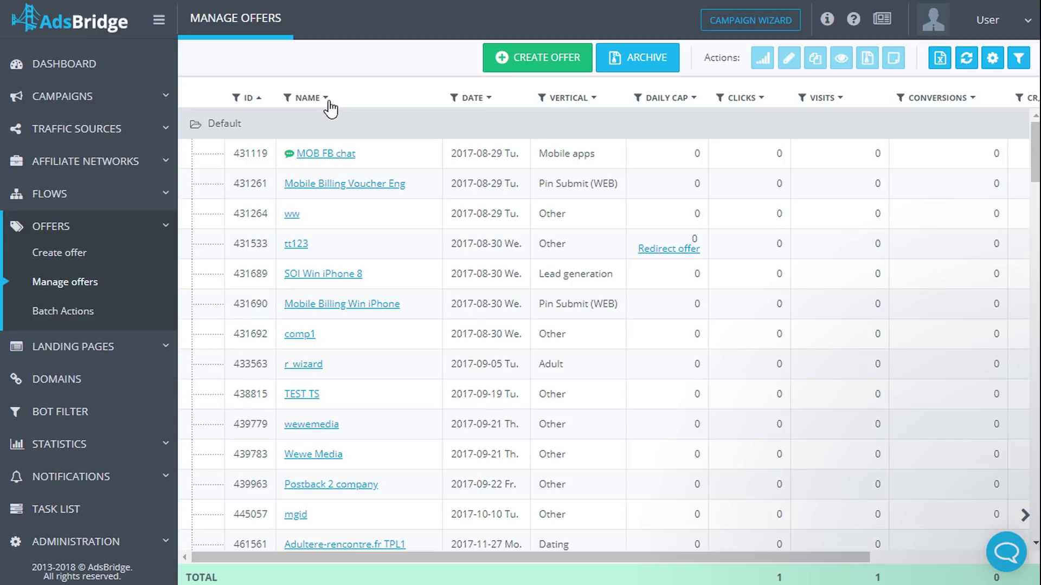
left_click(260, 98)
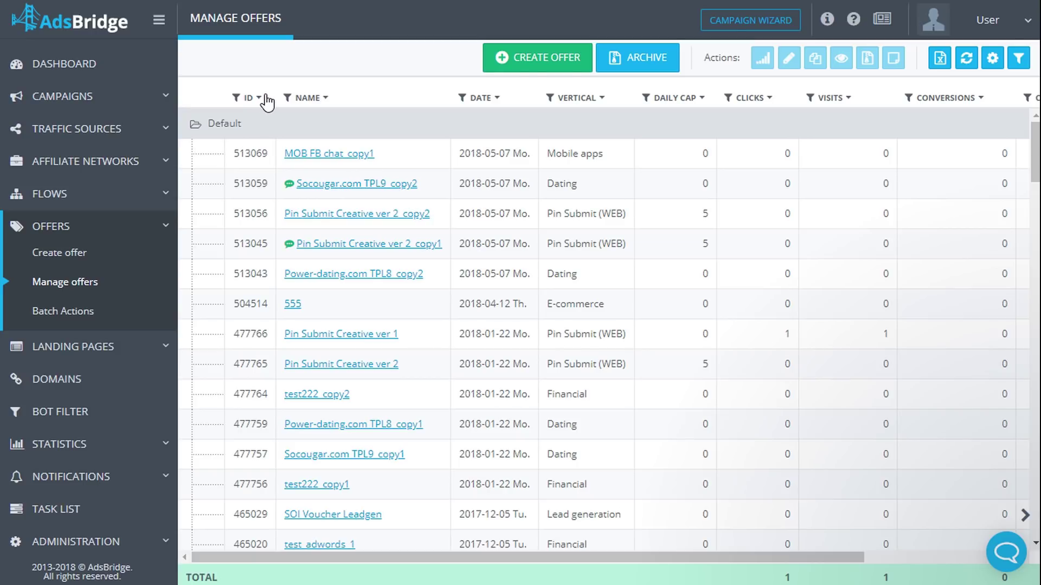
right_click(401, 164)
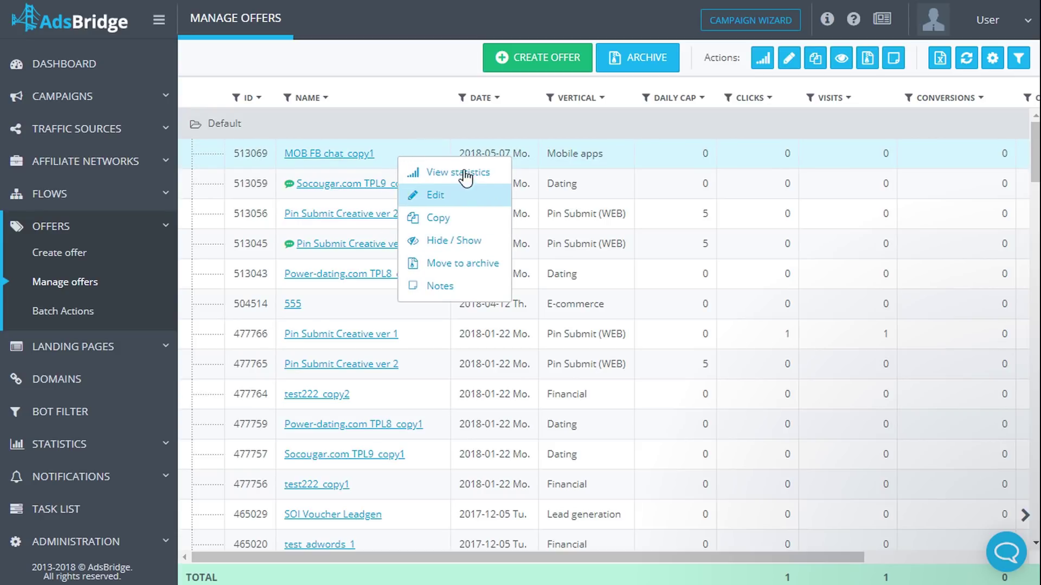
left_click(394, 113)
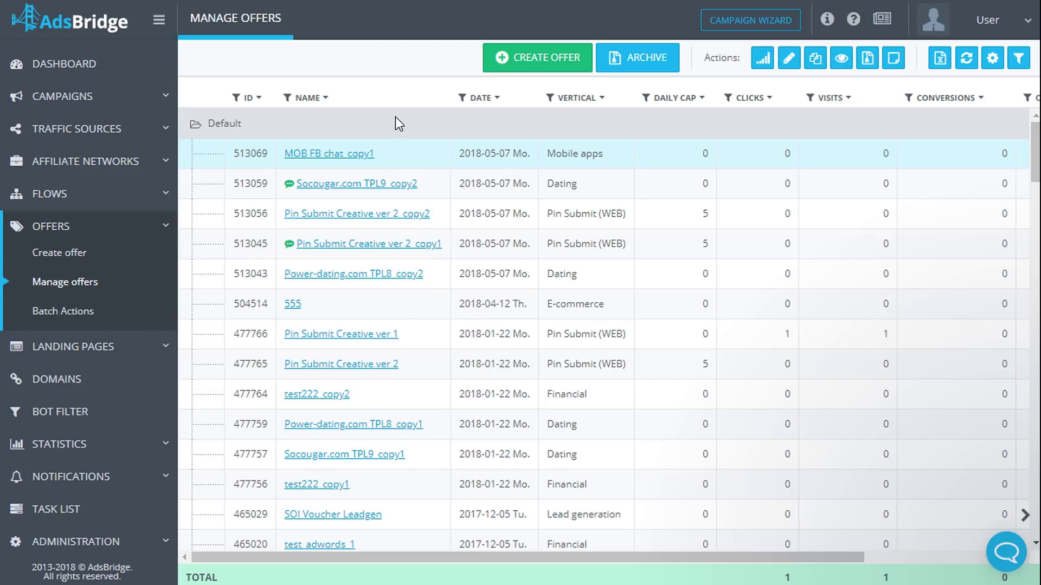
Step: In Batch Actions, replace offer 431689 SOI Win iPhone 8 with 431690 Mobile Billing Win iPhone
left_click(61, 313)
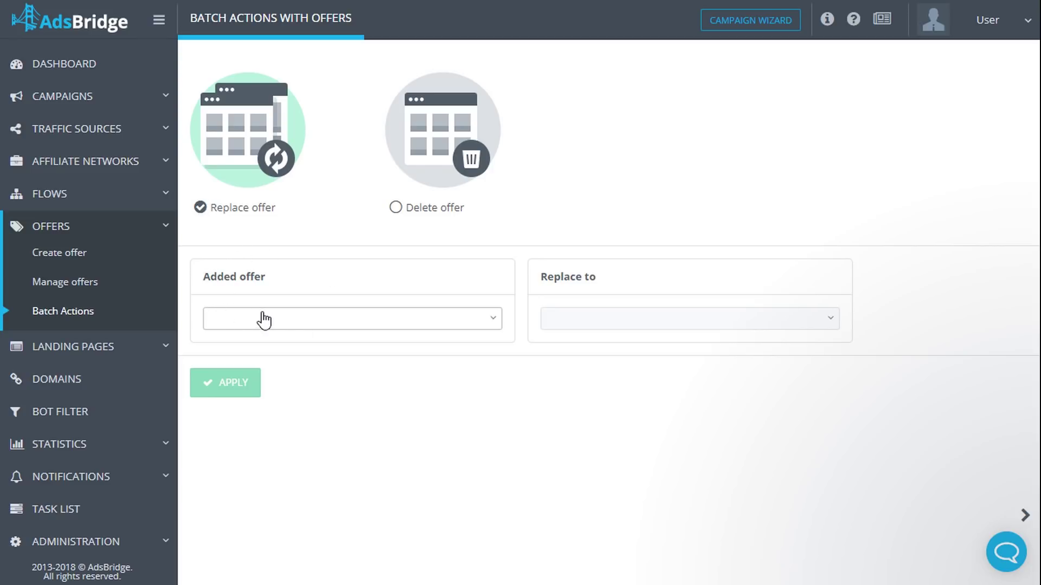
left_click(278, 325)
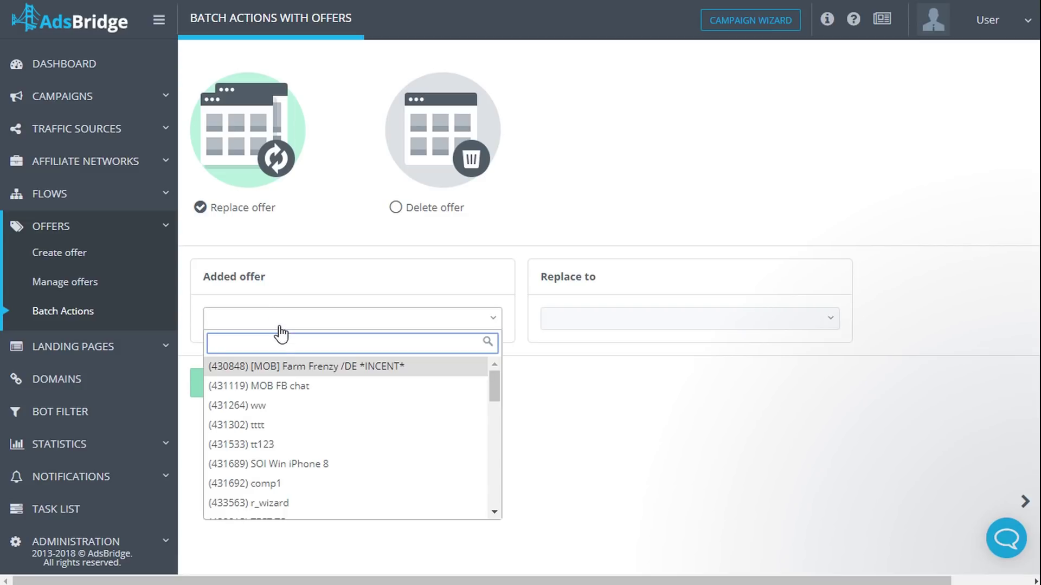
left_click(327, 465)
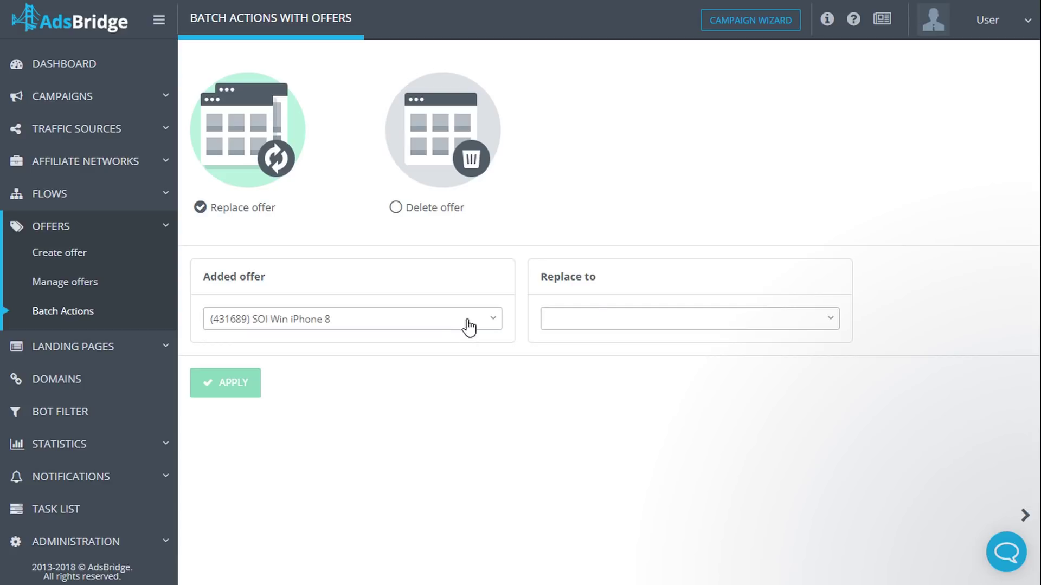
left_click(579, 325)
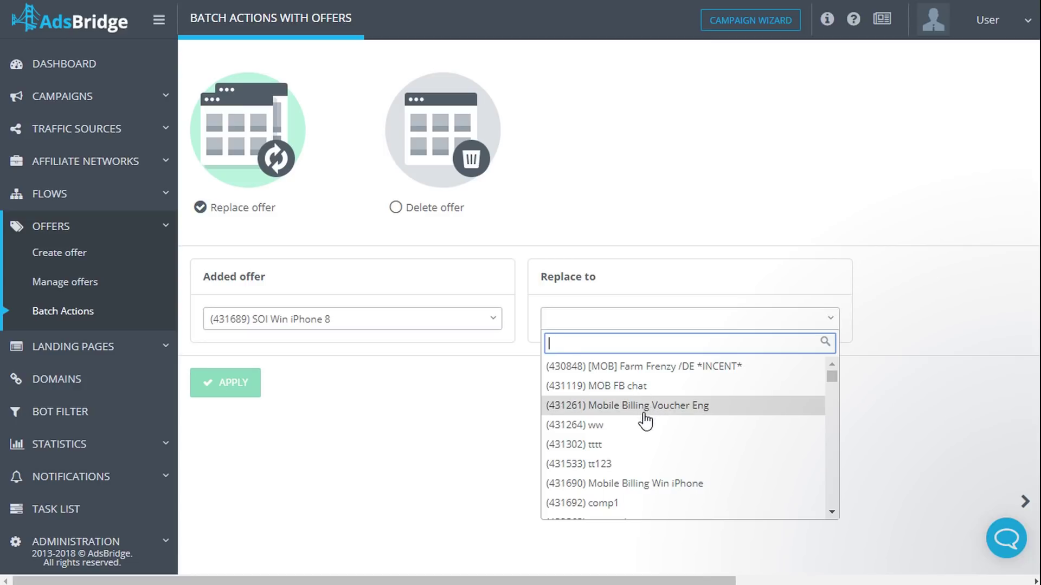
left_click(665, 487)
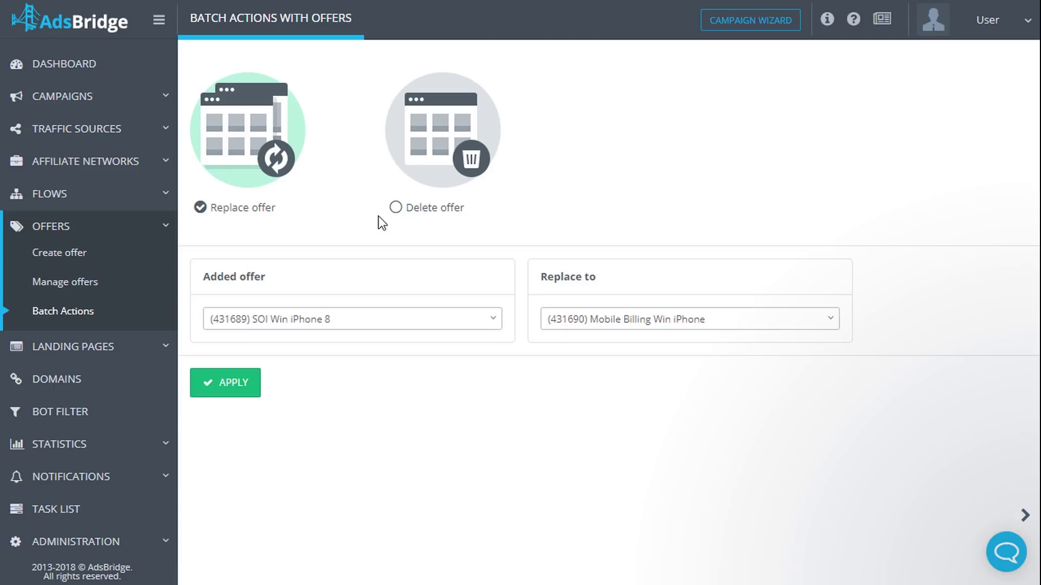
Step: Queue deletion of Farm Frenzy offer 430848 from three custom-picked campaigns, including bot trap
left_click(395, 211)
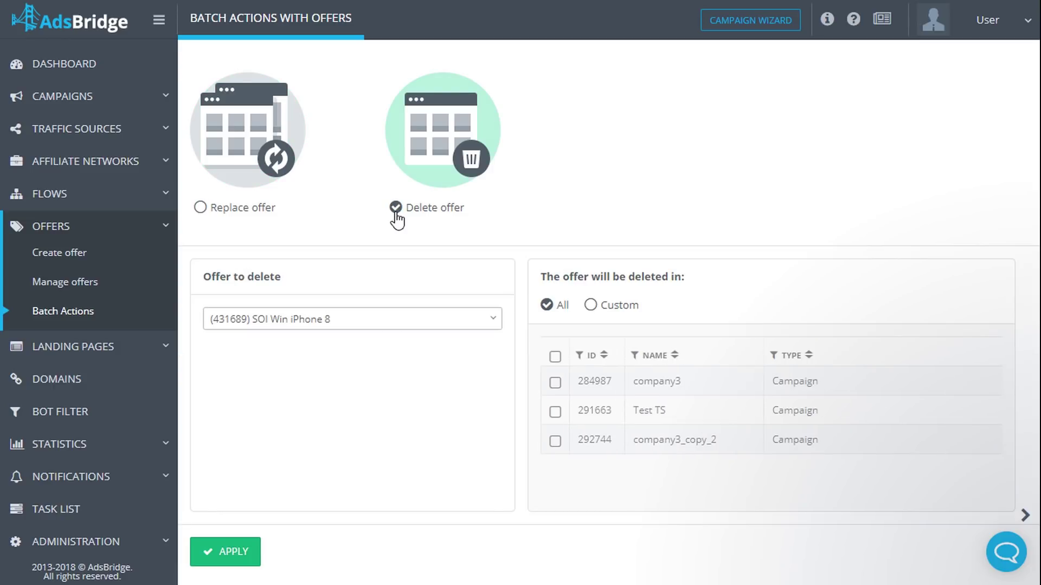
left_click(341, 325)
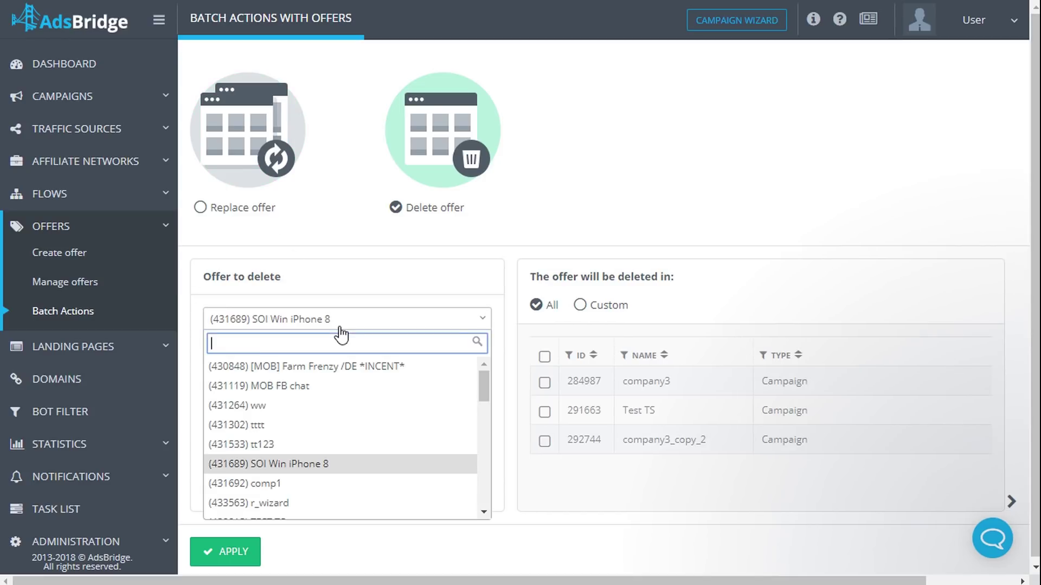
left_click(352, 368)
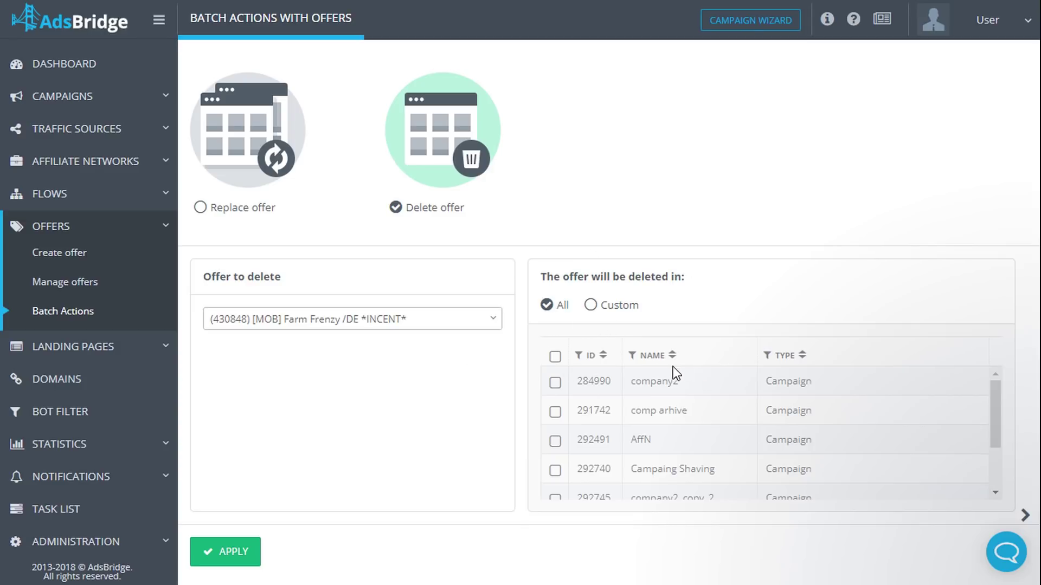
left_click(620, 306)
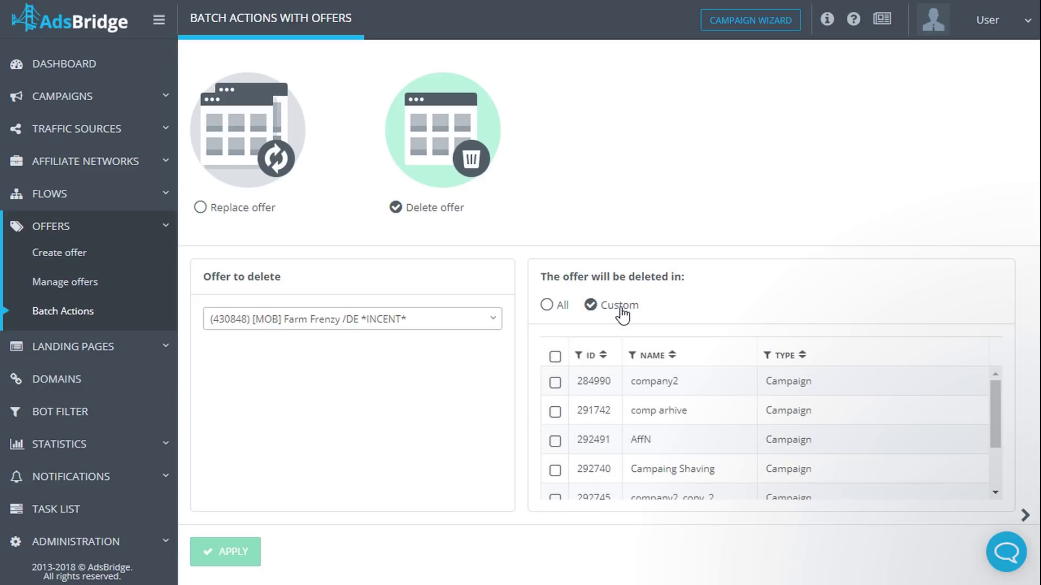
left_click(555, 441)
left_click(555, 382)
scroll(575, 392, "down", 2)
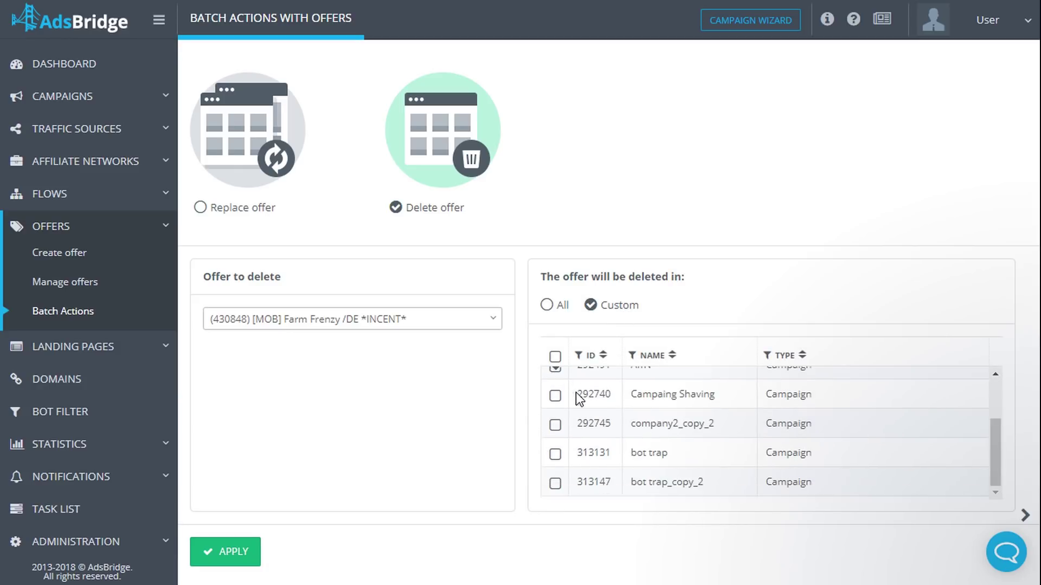
left_click(556, 453)
left_click(242, 556)
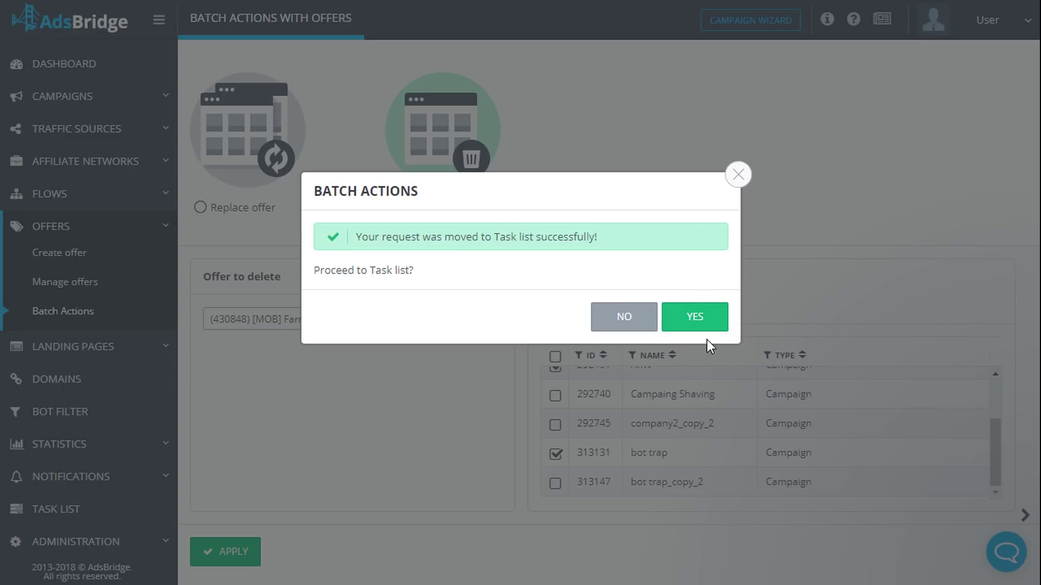
Step: Confirm going to the Task List to see the waiting Delete offer task 2423310
left_click(701, 317)
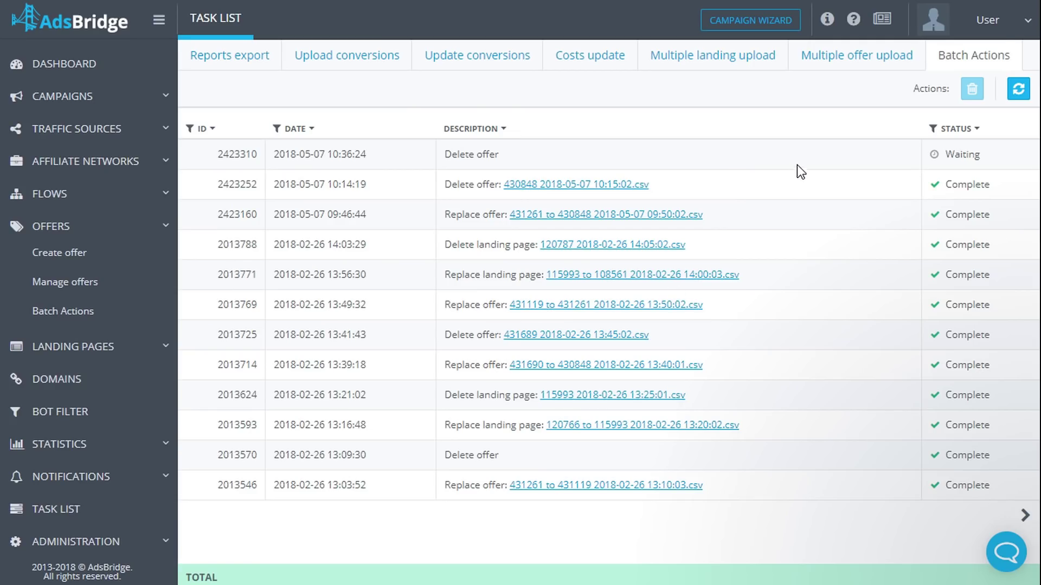